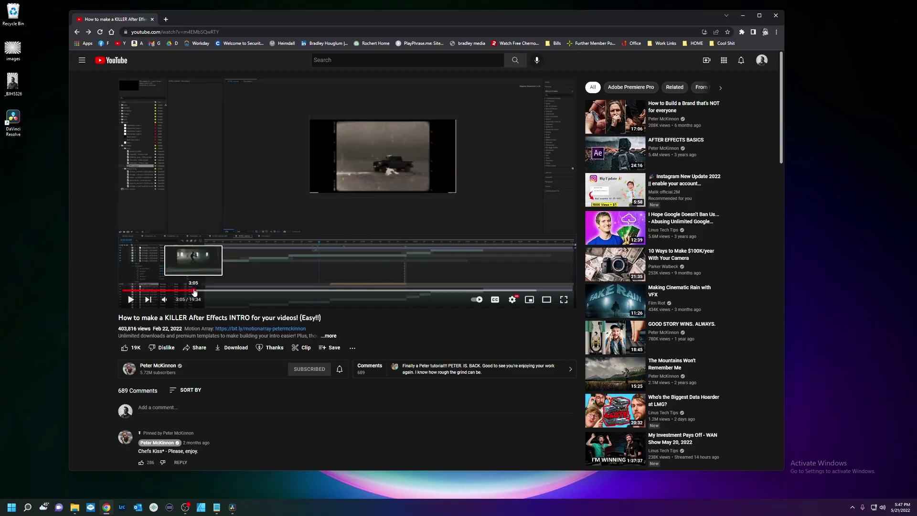
Skip the YouTube After Effects intro tutorial ahead to about 5:33.
drag(194, 292, 314, 299)
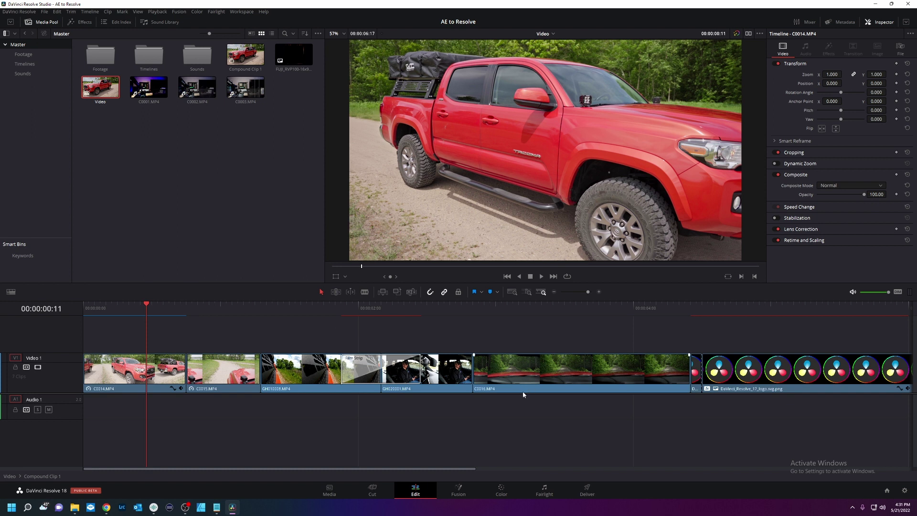
Preview the truck clips, return to the top-level Compound Clip 1, and open it in Fusion.
drag(147, 305, 564, 306)
drag(541, 342, 399, 344)
drag(334, 347, 140, 347)
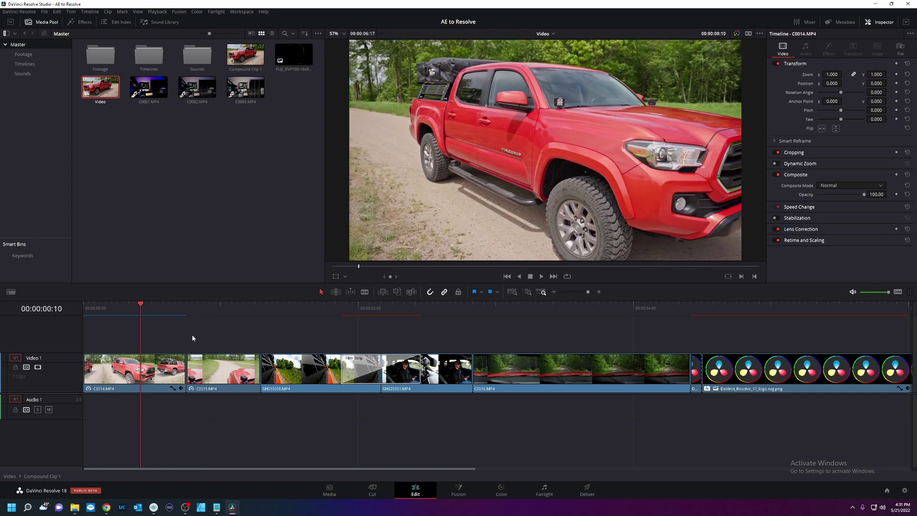
drag(193, 338, 221, 353)
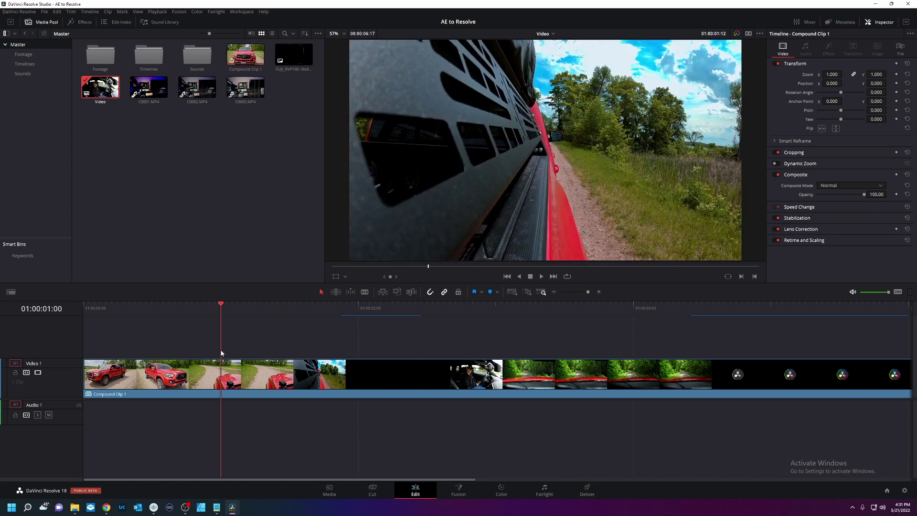
click(445, 487)
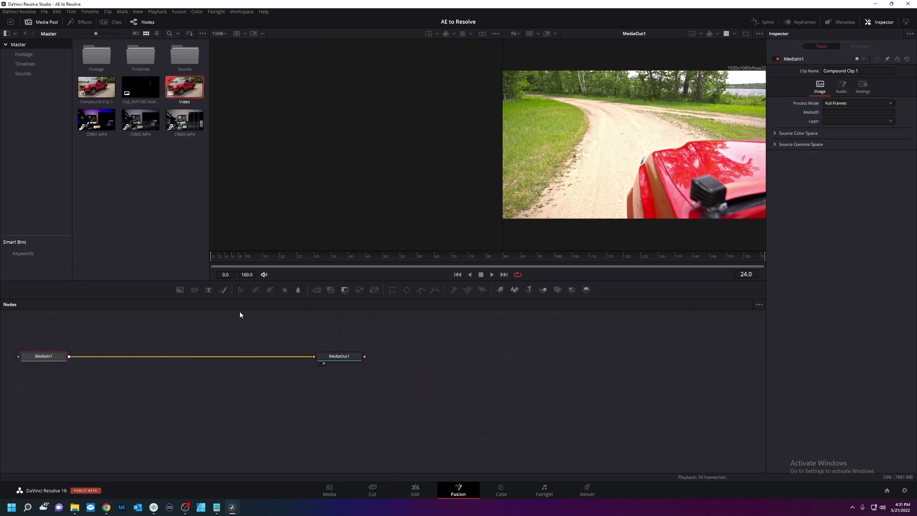
Move MediaOut1 far right and MediaIn1 slightly lower, then mark the first Notepad task current.
drag(329, 355, 667, 356)
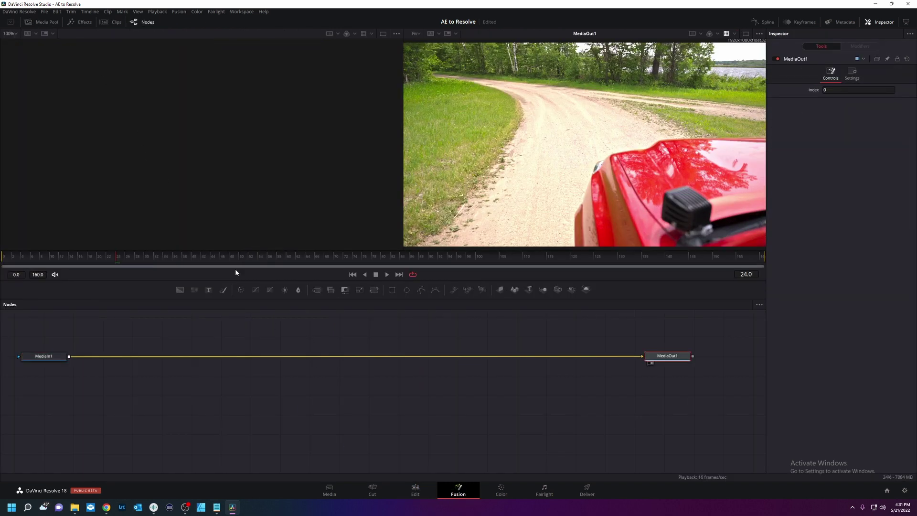
drag(44, 357, 56, 376)
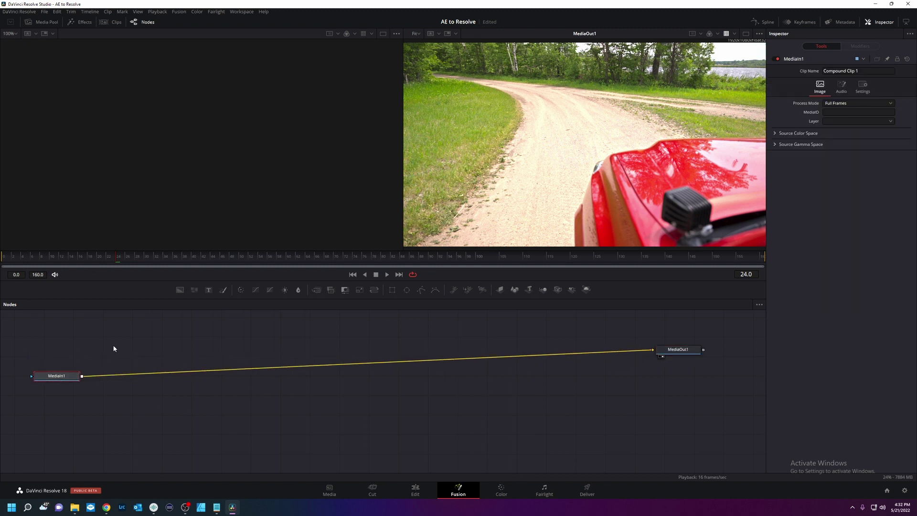
click(216, 507)
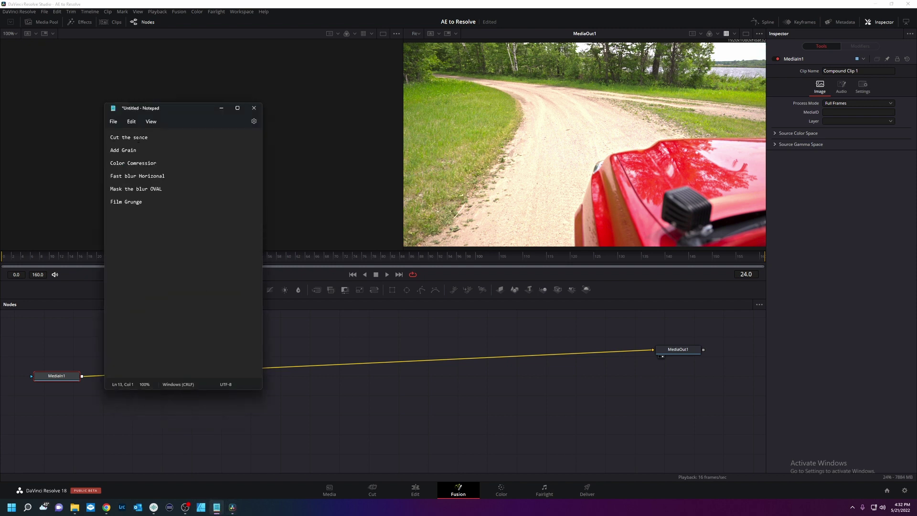
drag(157, 138, 78, 129)
click(220, 108)
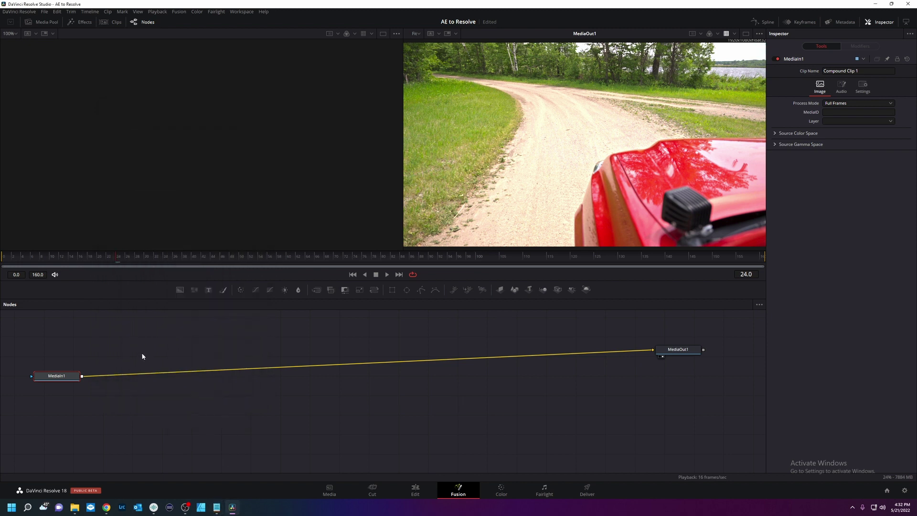
Insert a Film Grain node between MediaIn1 and MediaOut1.
key(shift+space)
text(flic)
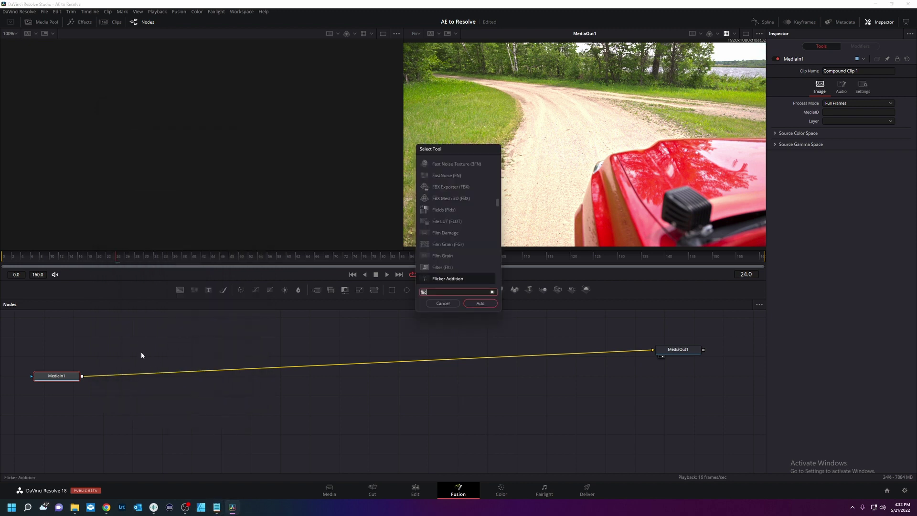
key(BackSpace)
key(BackSpace)
key(BackSpace)
text(il)
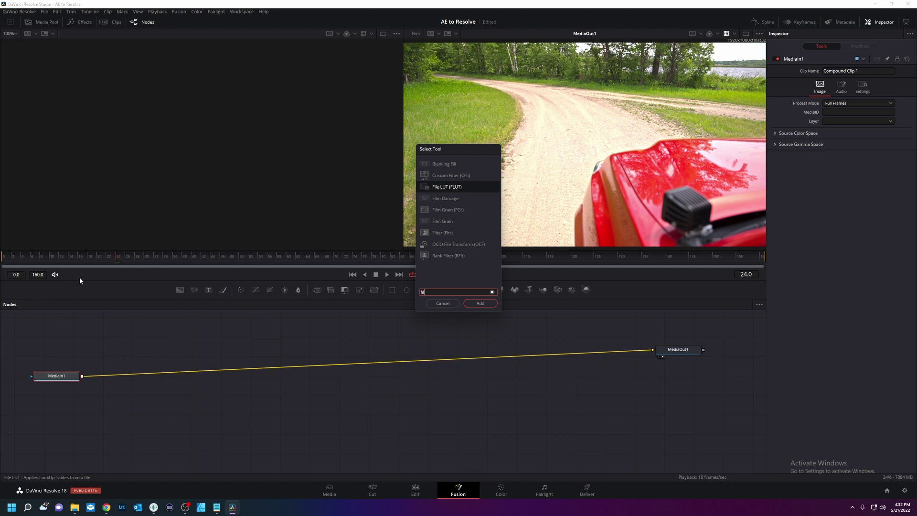
text(m Grain)
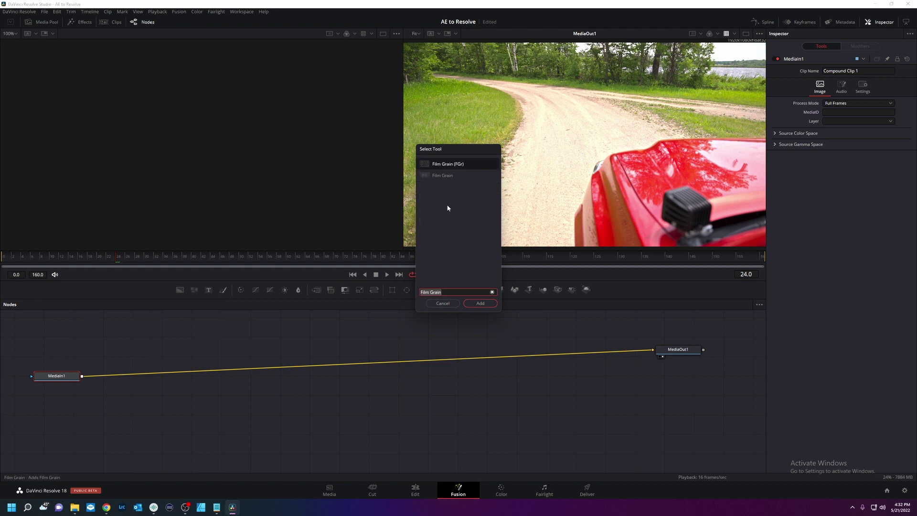
click(450, 176)
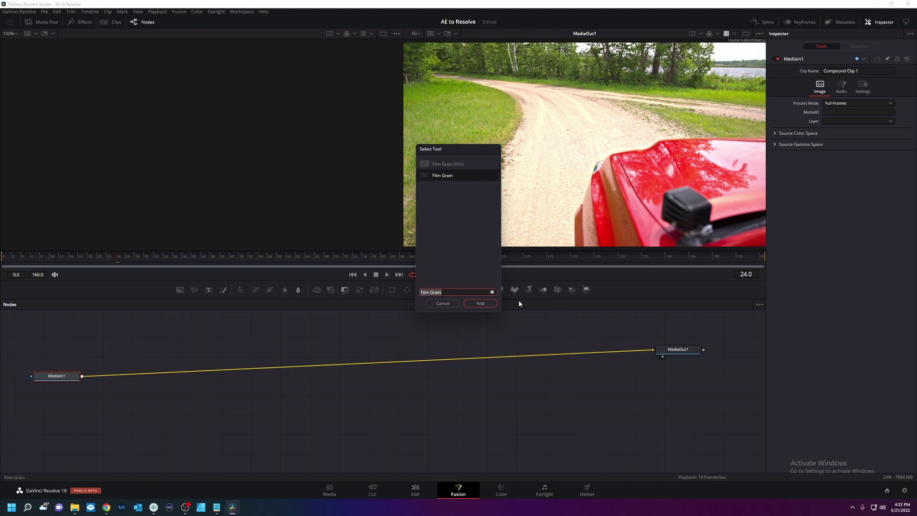
click(480, 303)
drag(117, 380, 164, 379)
Make the grain a custom overlay with Texture 0.704 and Grain Size 0.717, checking frame 28.
click(831, 119)
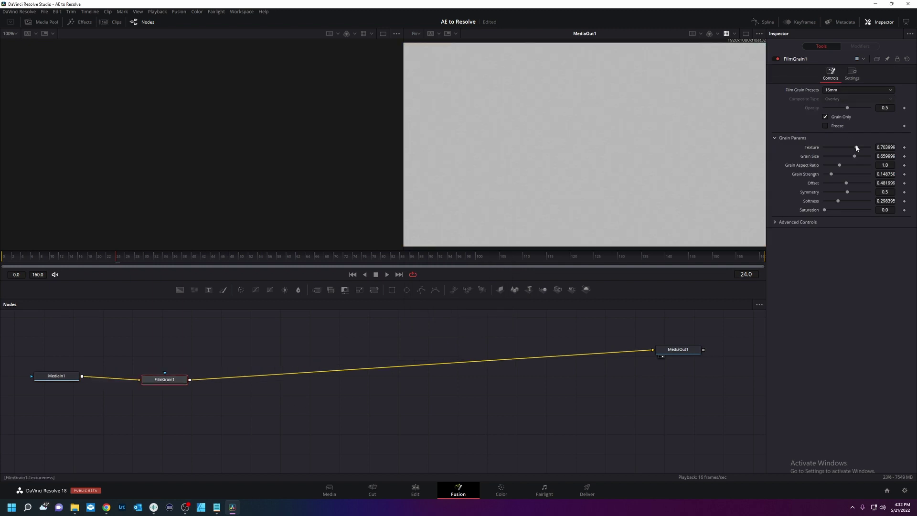
drag(855, 147, 857, 148)
drag(854, 157, 840, 175)
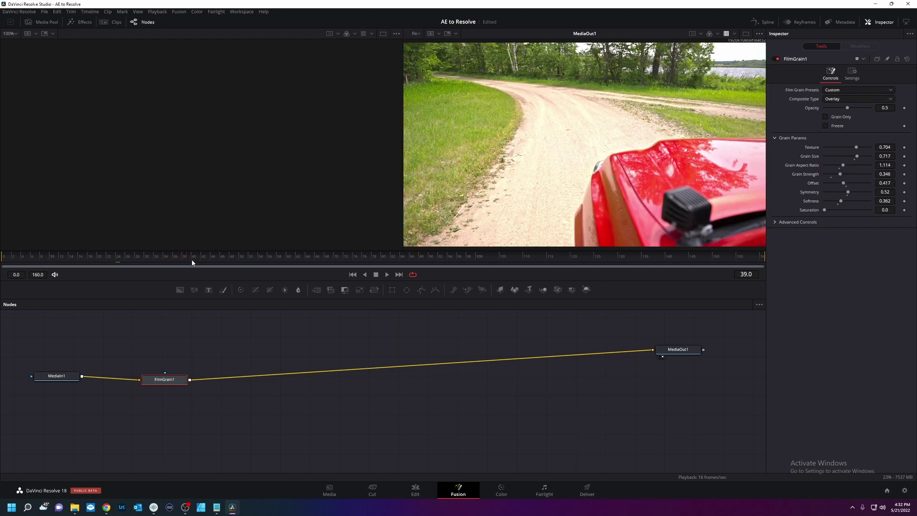
drag(192, 262, 146, 266)
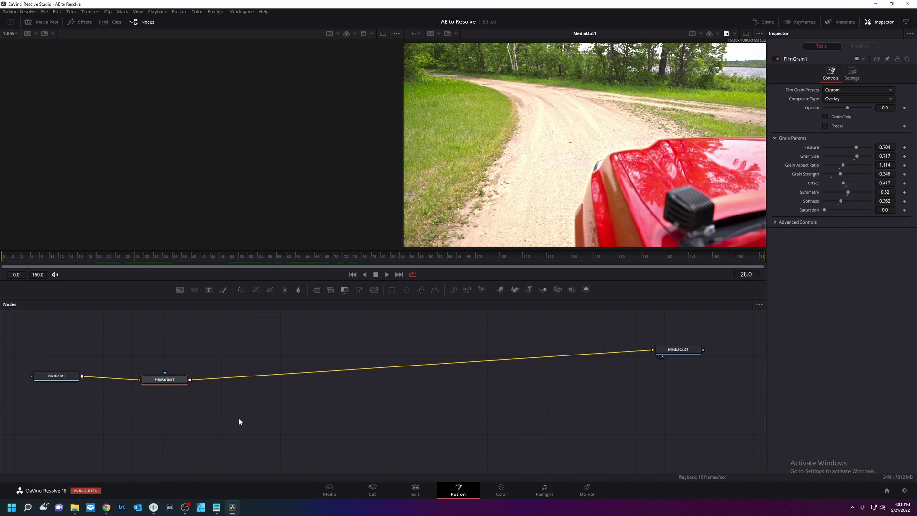
Review the task list and line FilmGrain1 up with MediaOut1.
click(217, 507)
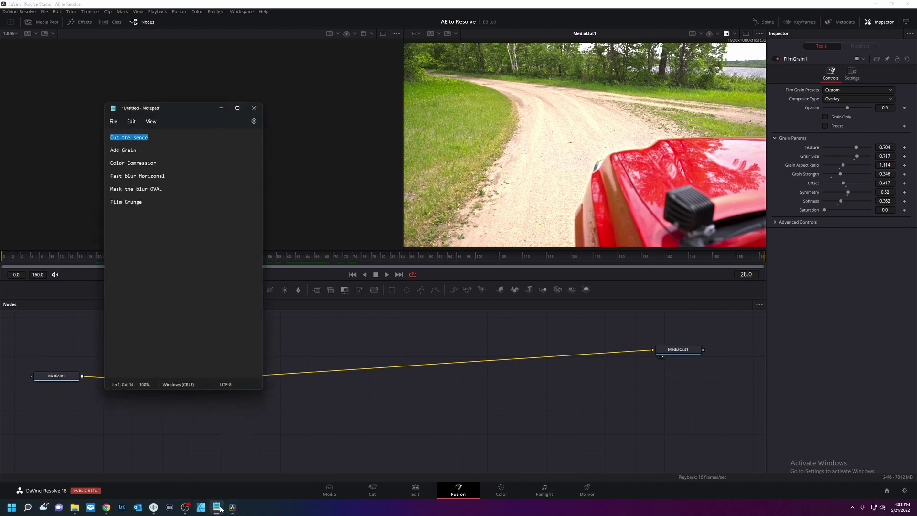
click(221, 108)
drag(170, 384, 145, 352)
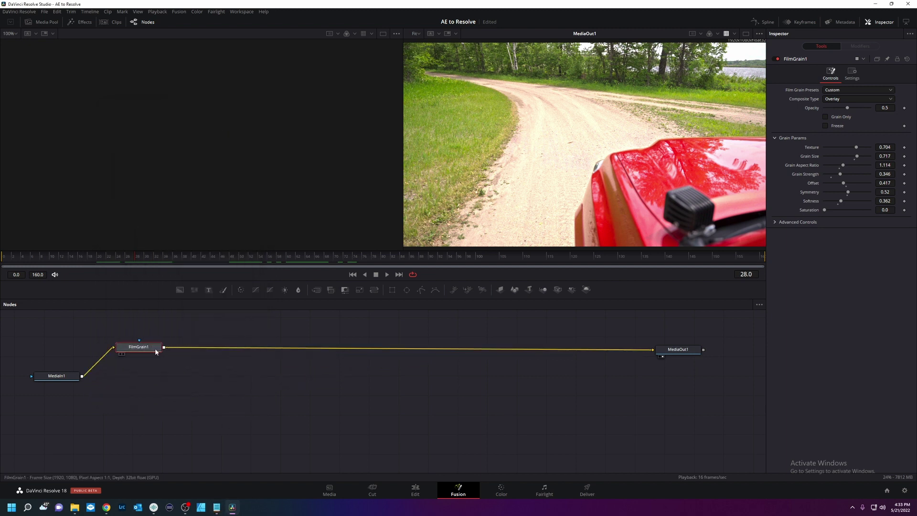
drag(143, 349, 160, 367)
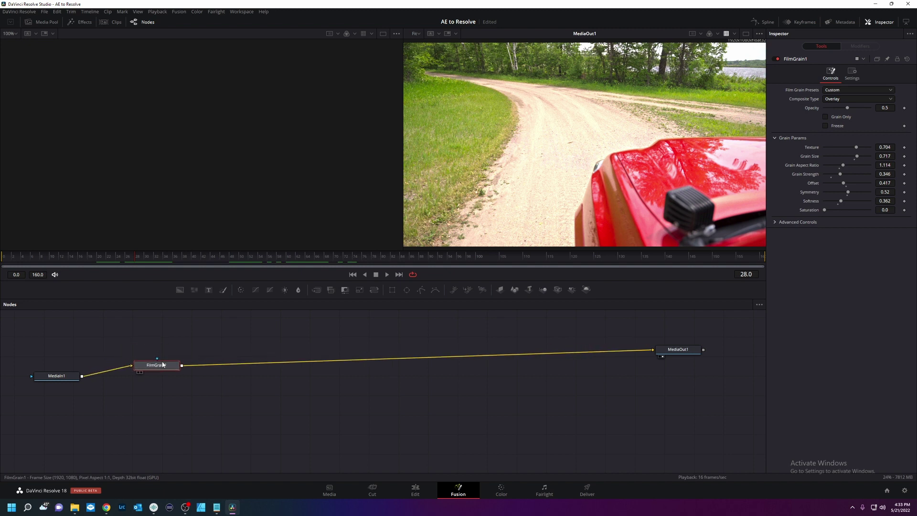
Insert a Color Compressor node after FilmGrain1 and rearrange both nodes lower left.
key(shift+space)
text(Film Grain)
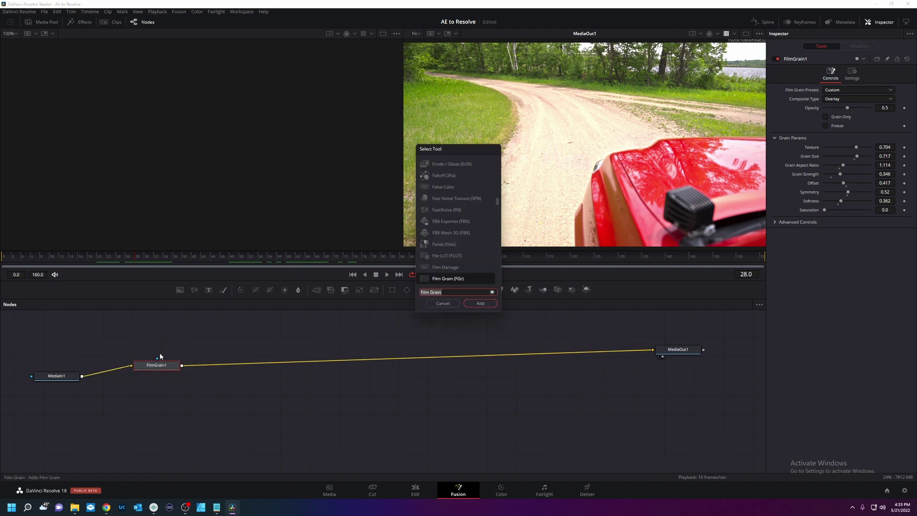
text(color)
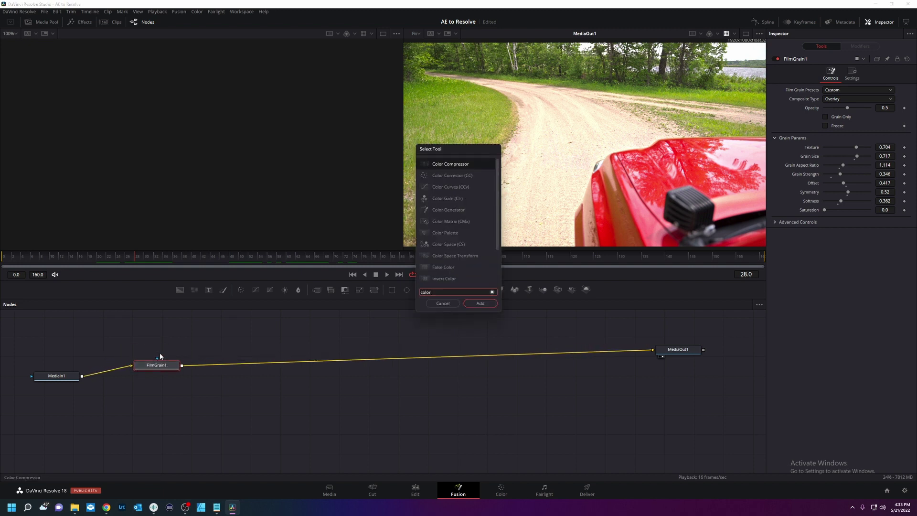
click(461, 165)
click(480, 304)
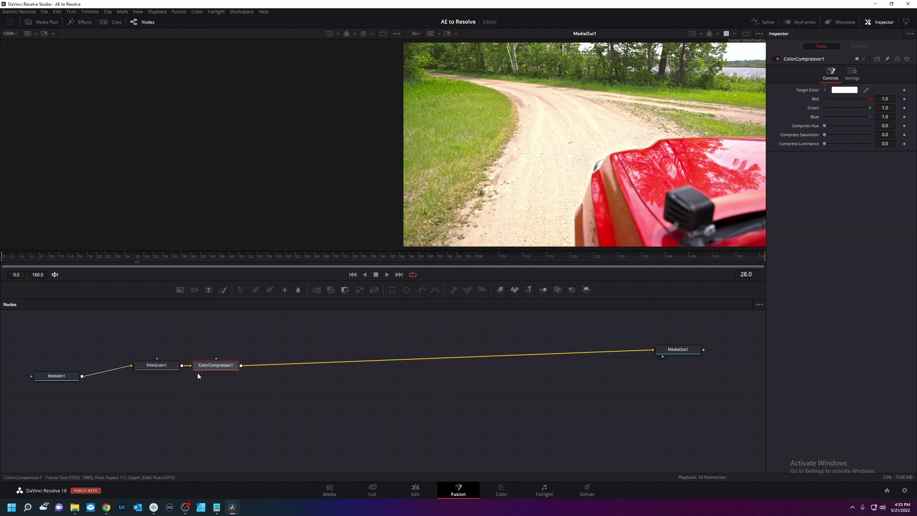
drag(151, 371, 132, 395)
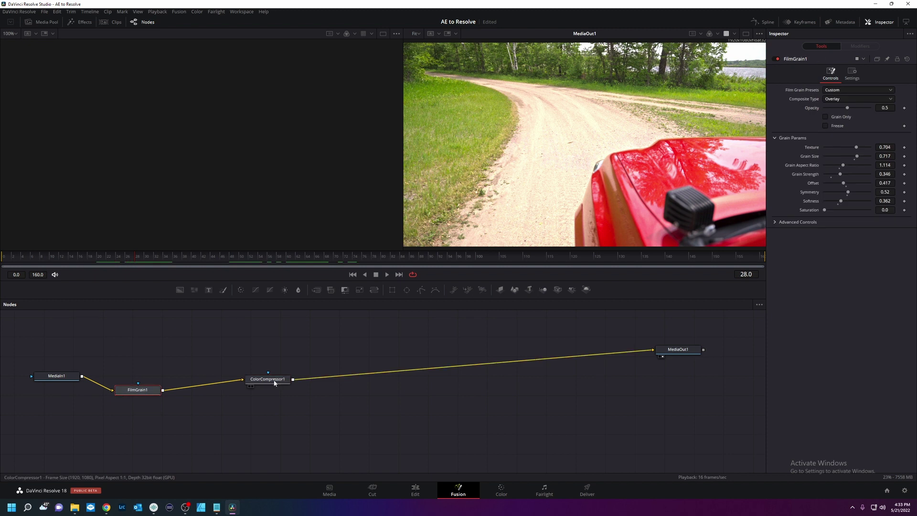
drag(267, 380, 243, 394)
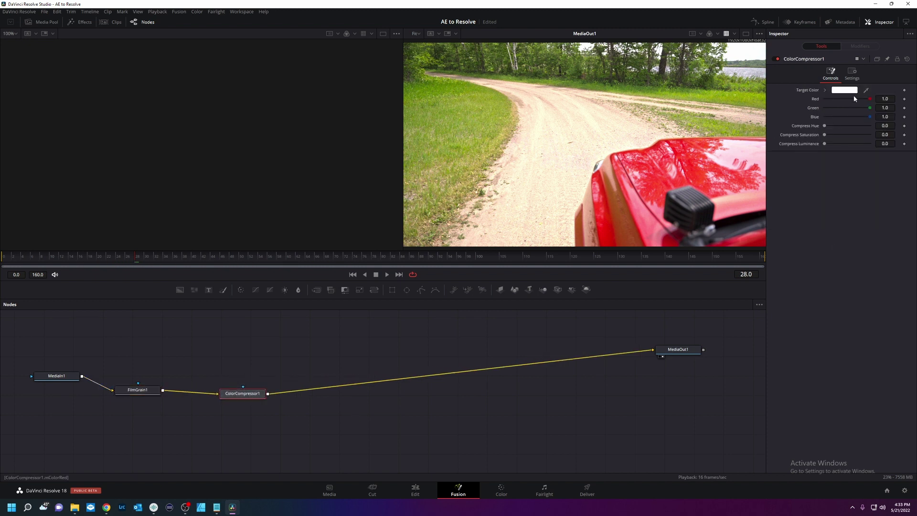
Set the Color Compressor target colour to dark brown #160a02 for a sepia look.
click(852, 90)
drag(520, 203, 520, 197)
drag(539, 245, 540, 257)
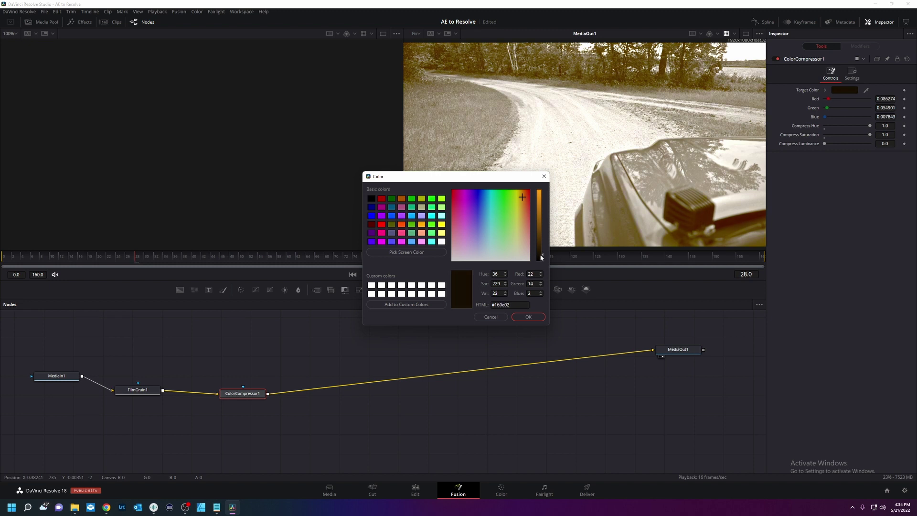
click(528, 316)
drag(237, 398, 220, 393)
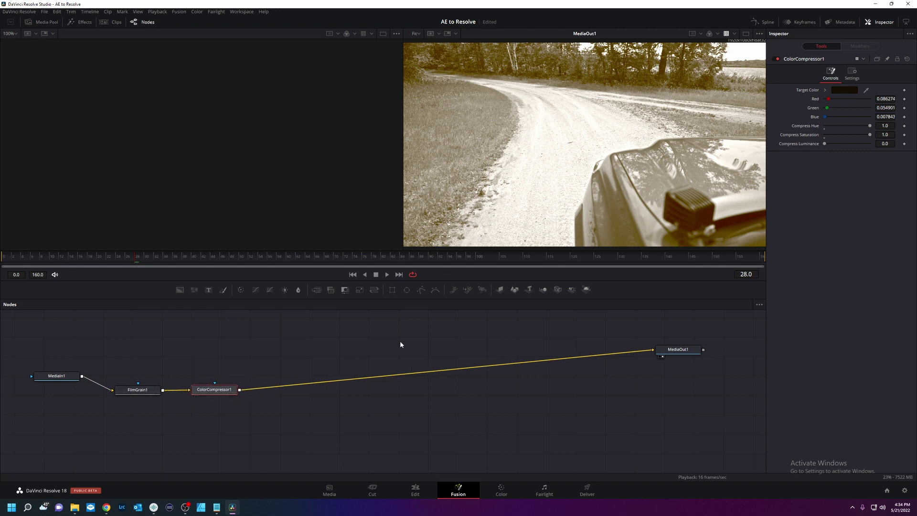
Add a Linear Directional Blur after ColorCompressor1 with Length 0.0285 and Angle 180, viewing frame 11.
key(ctrl+v)
drag(368, 384, 292, 389)
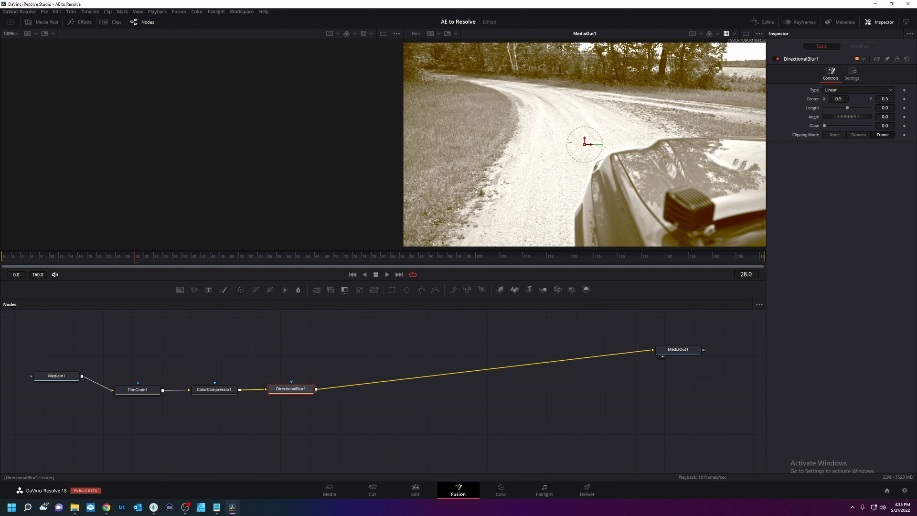
click(846, 89)
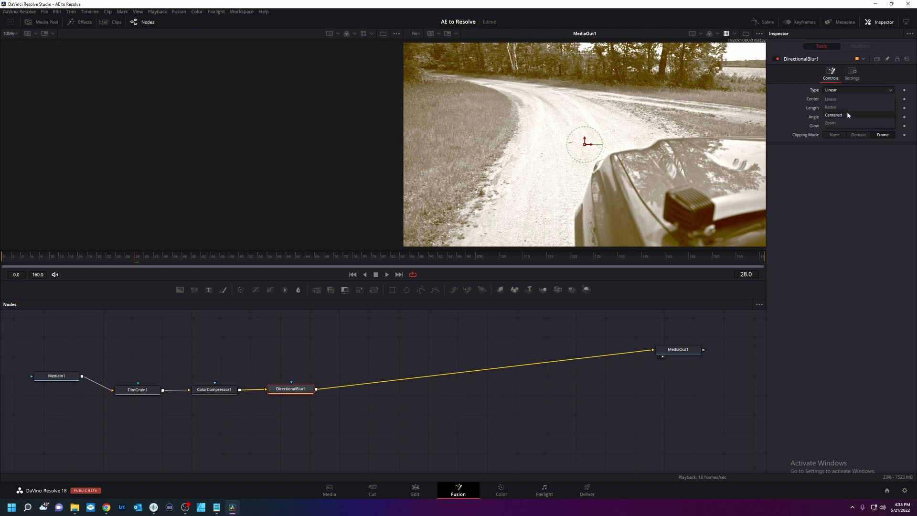
click(845, 101)
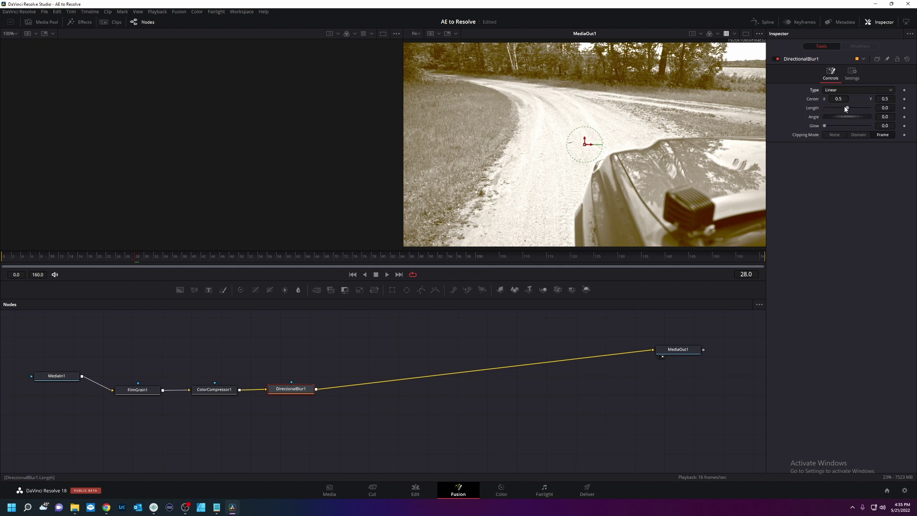
click(884, 98)
drag(848, 110, 852, 107)
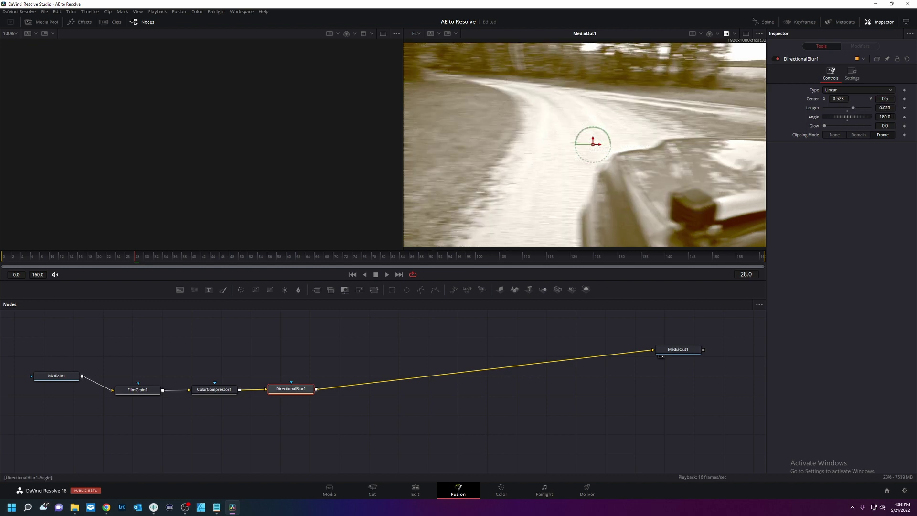
drag(853, 108, 854, 107)
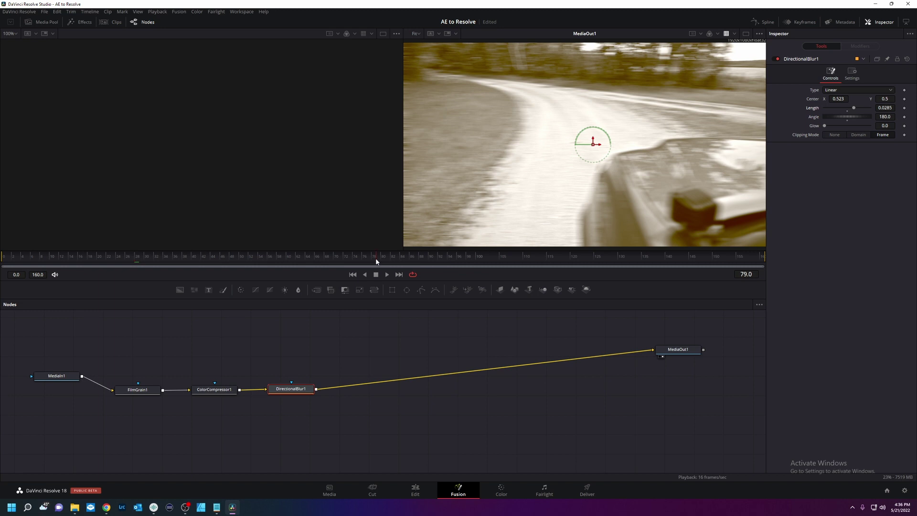
drag(262, 259, 52, 259)
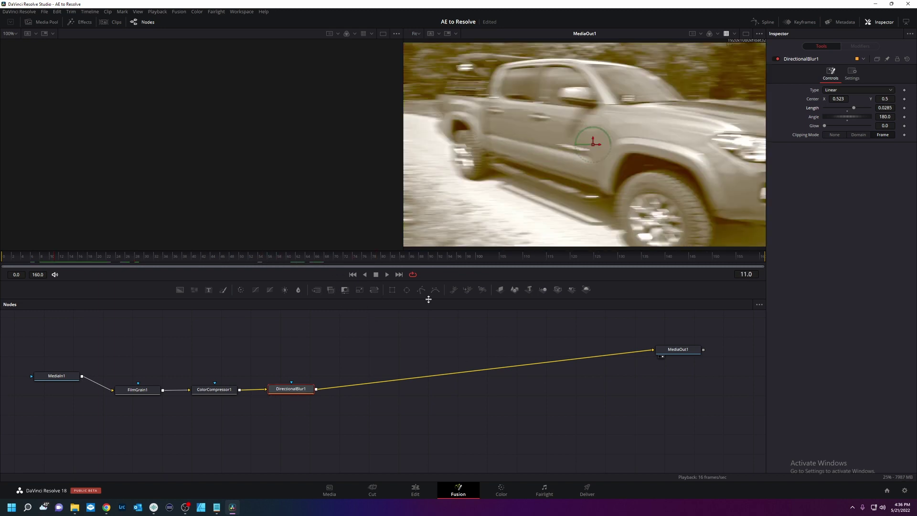
Connect an Ellipse mask to DirectionalBlur1's mask input and invert it.
drag(402, 291, 297, 374)
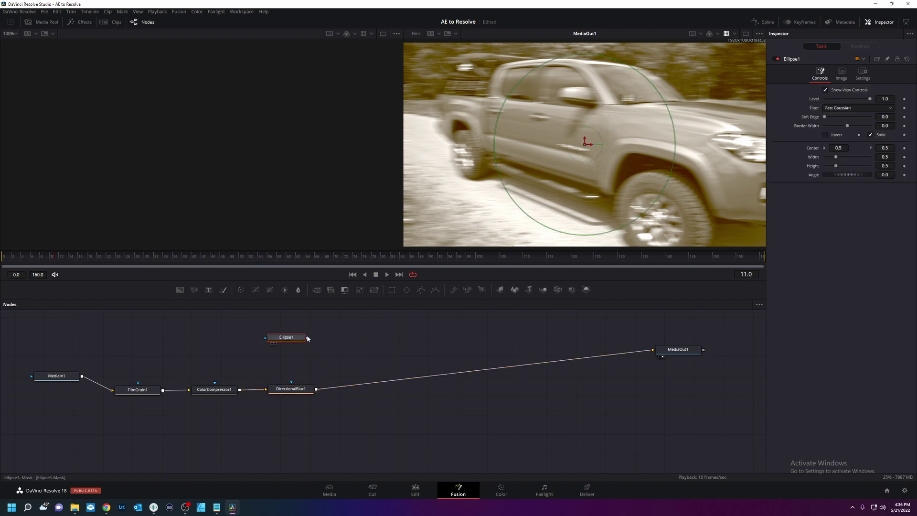
drag(307, 340, 291, 383)
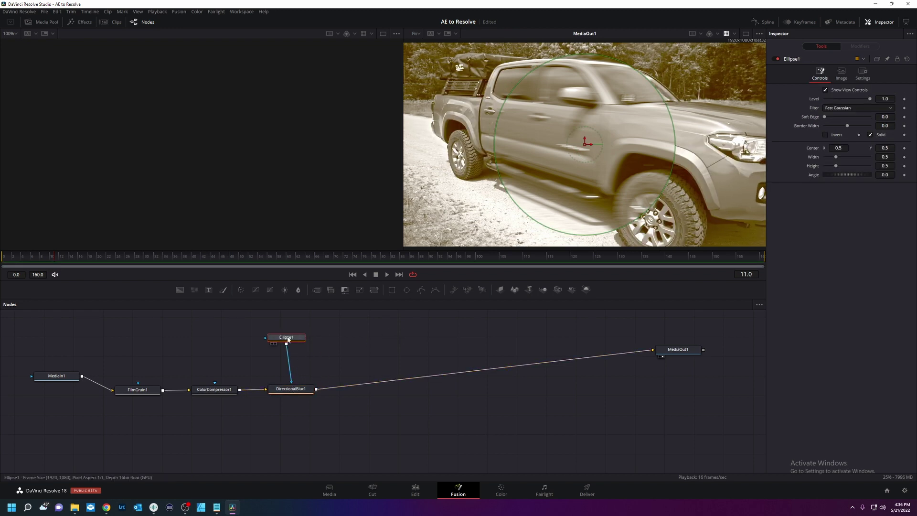
drag(286, 337, 297, 337)
click(825, 134)
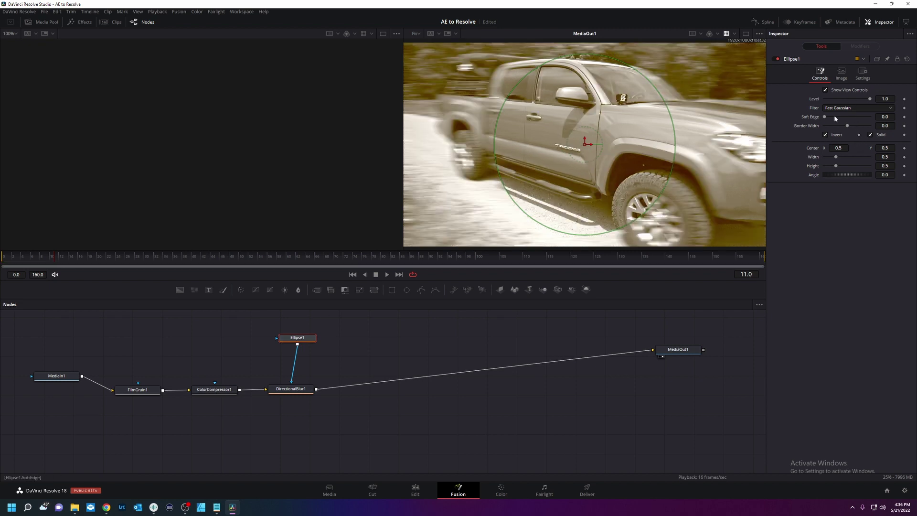
Stretch the ellipse wide (Width 0.976) and soften its edge to 0.1874.
drag(574, 56, 573, 91)
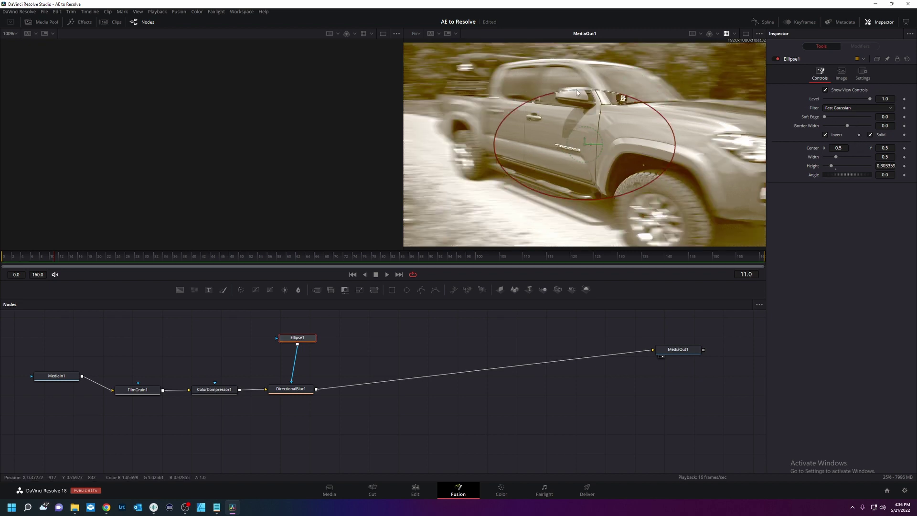
drag(493, 149, 411, 144)
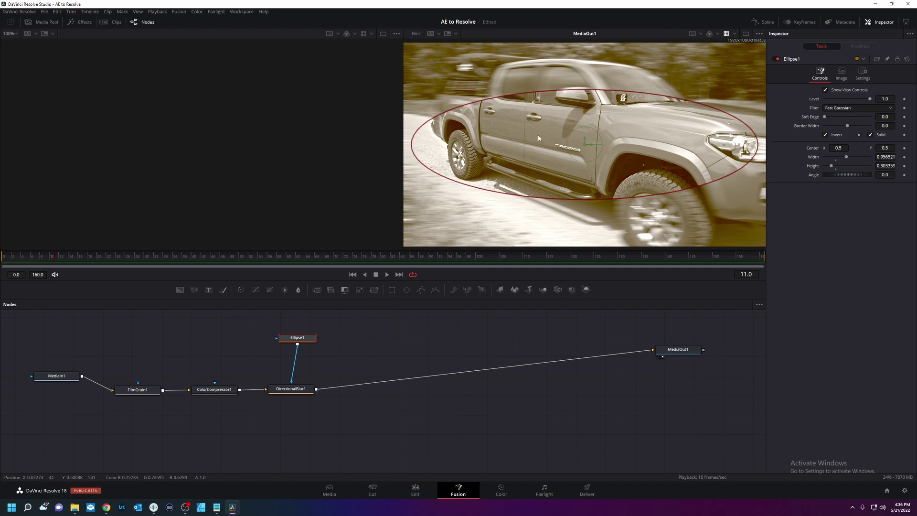
drag(620, 91, 620, 77)
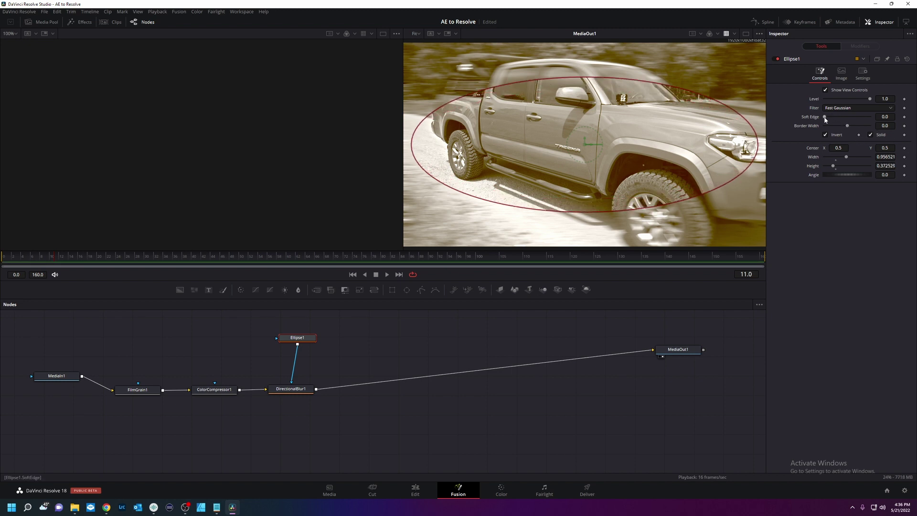
drag(824, 117, 855, 126)
drag(201, 262, 135, 262)
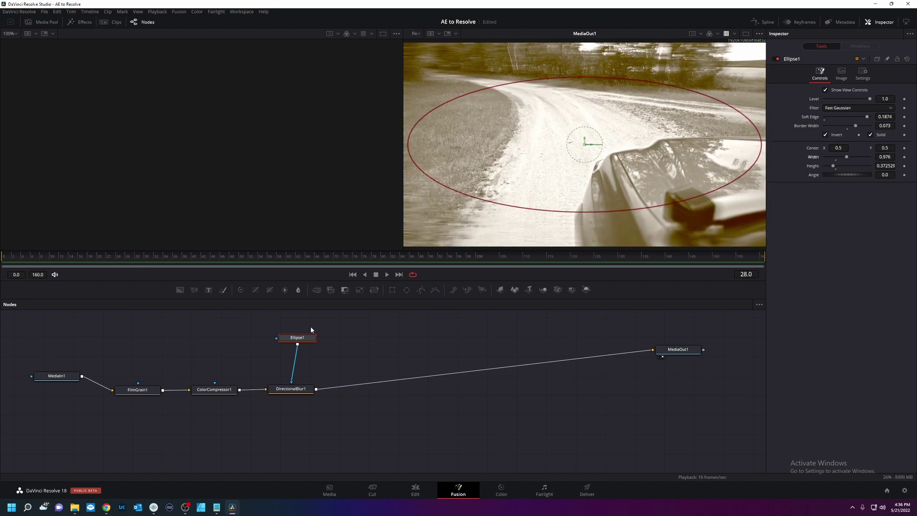
click(290, 389)
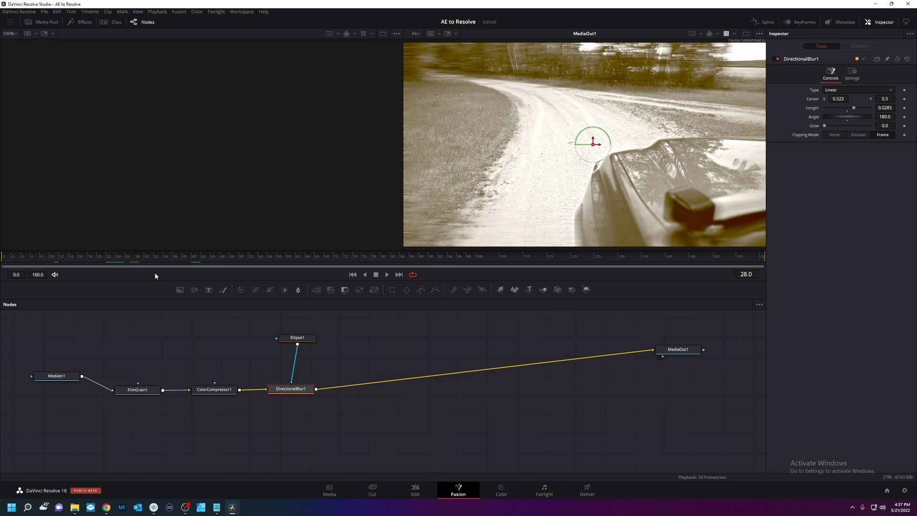
click(43, 257)
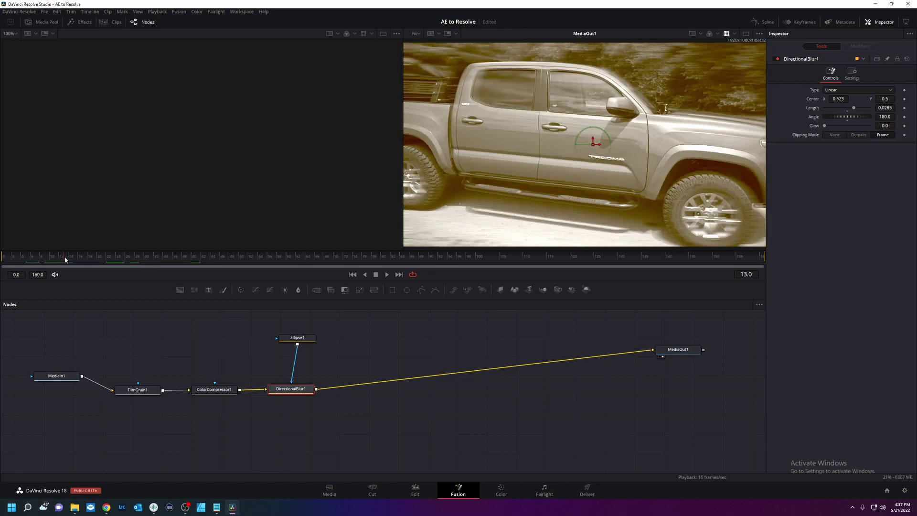
Check the task list, move Ellipse1 left, and add the grunge texture clip as a node.
click(217, 508)
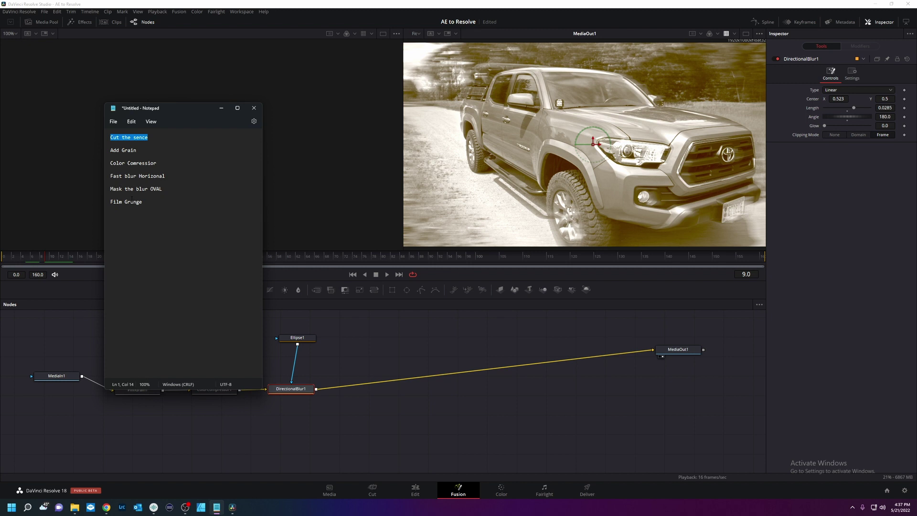
click(221, 108)
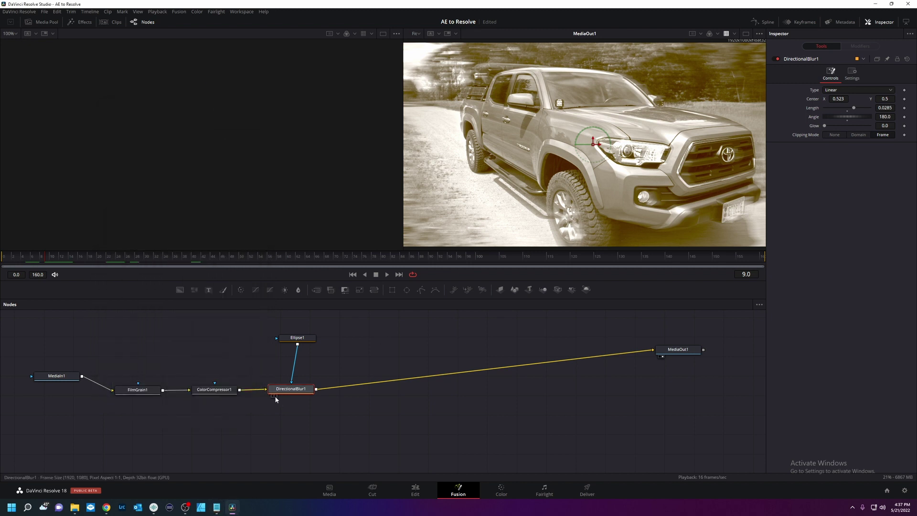
drag(298, 344, 207, 363)
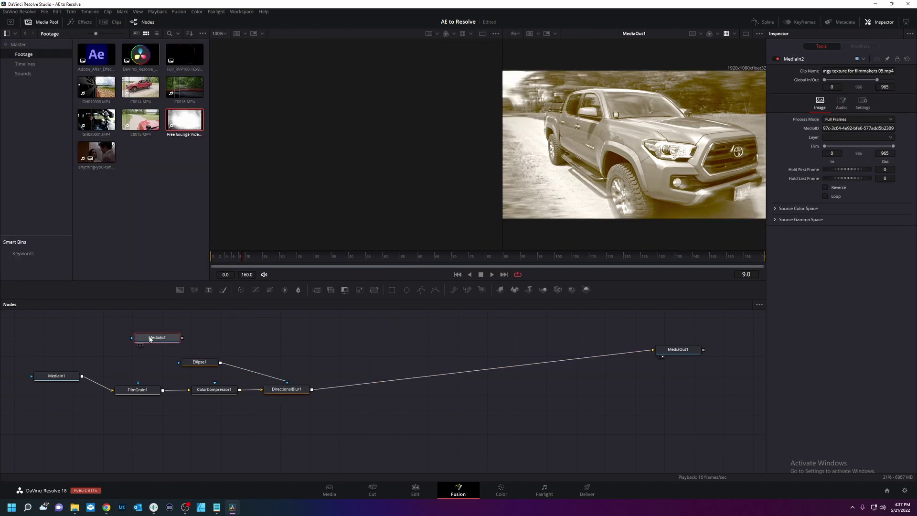
drag(159, 334, 129, 335)
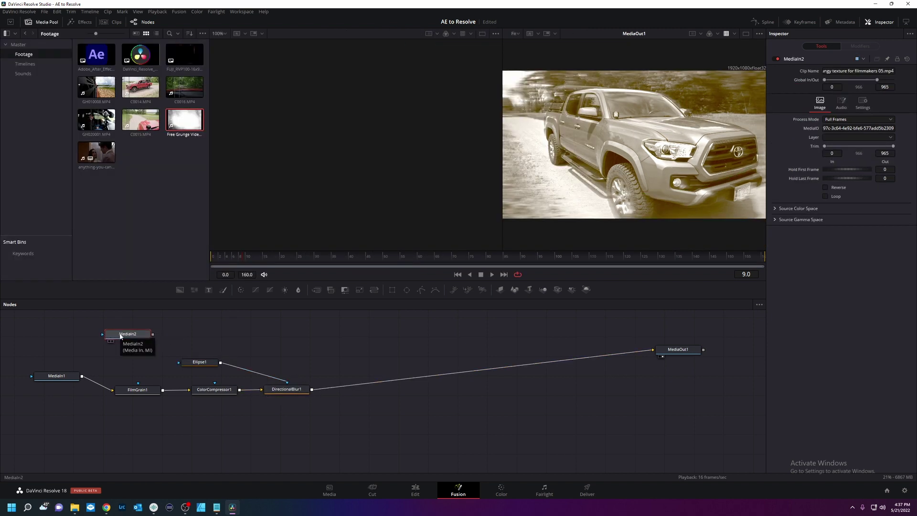
Preview the MediaIn2 grunge texture in the left viewer and place it above MediaIn1.
key(1)
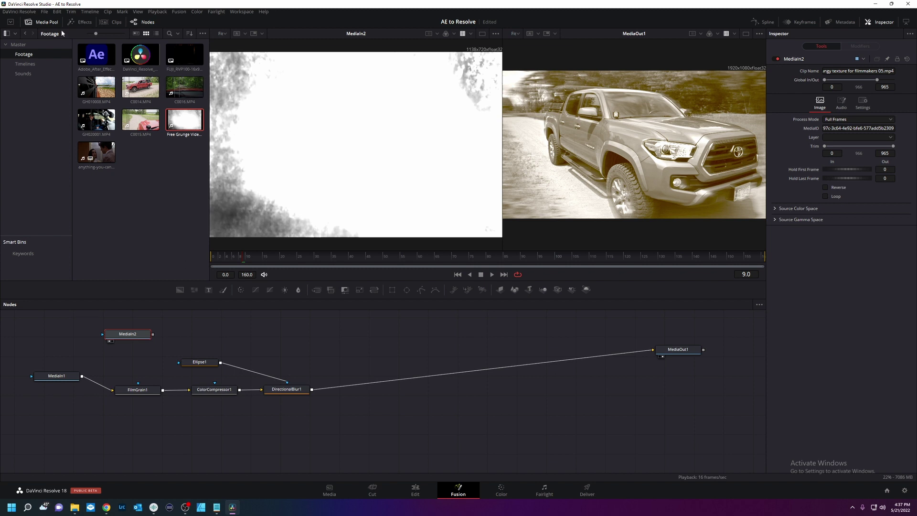
click(46, 23)
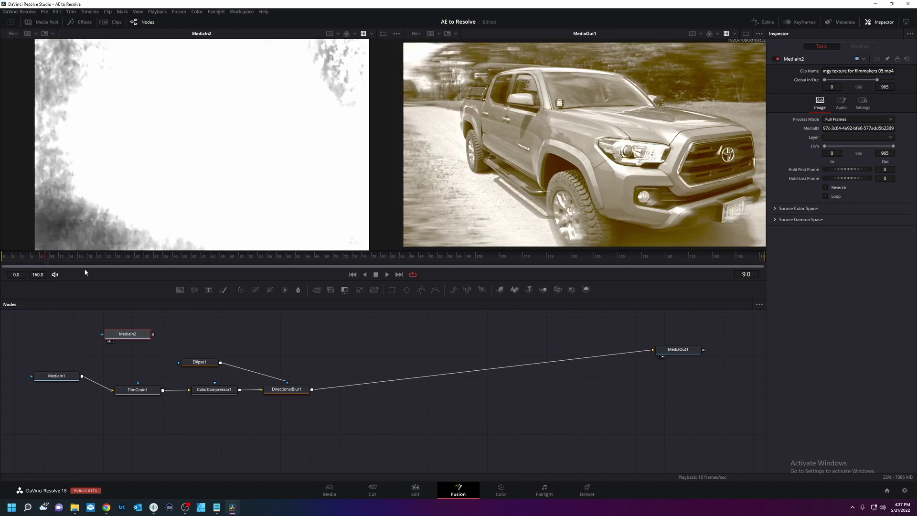
click(387, 274)
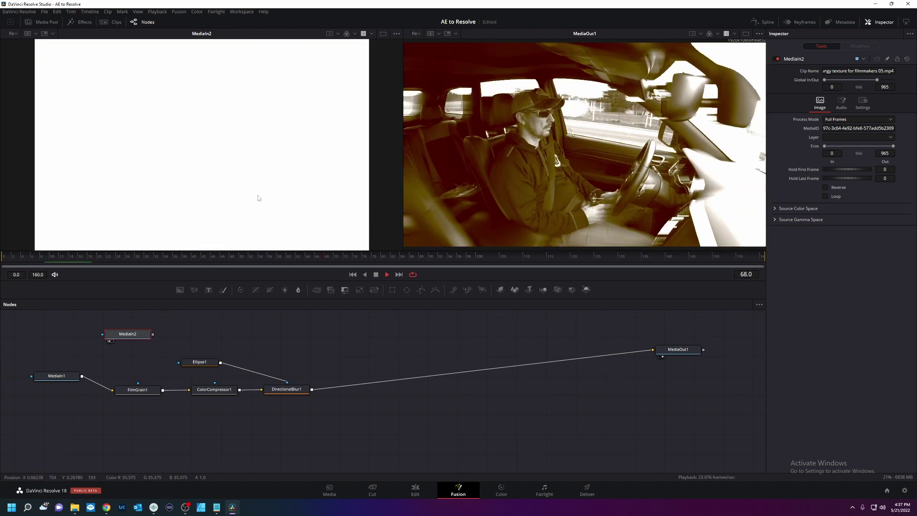
click(387, 275)
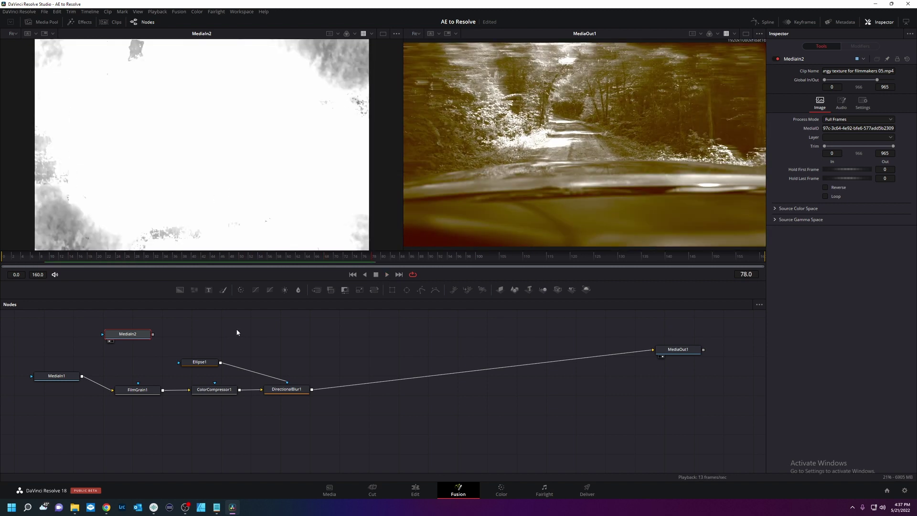
drag(132, 336, 290, 331)
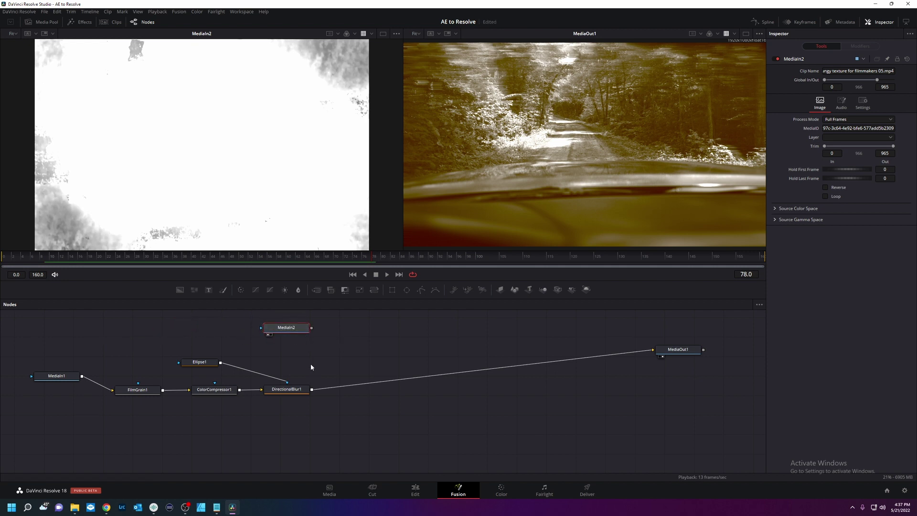
drag(308, 333, 136, 335)
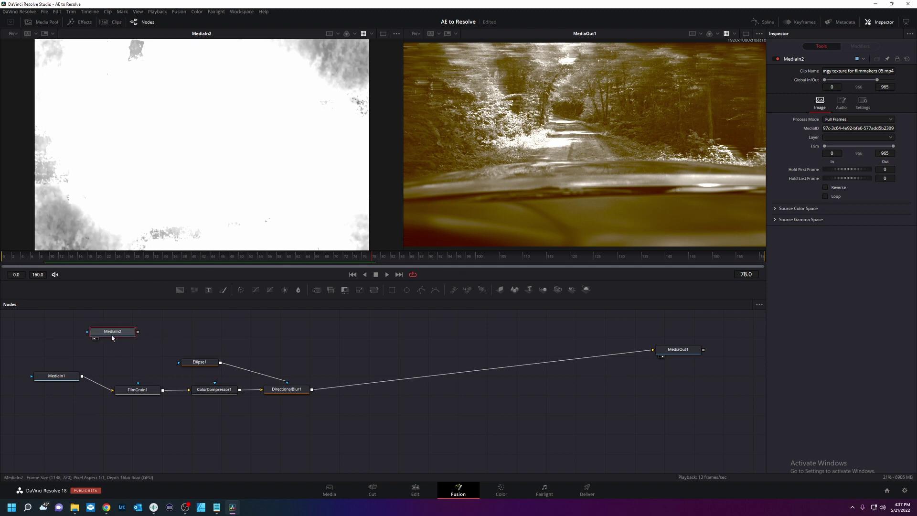
Add Invert Color and Color Curves nodes after the grunge texture MediaIn2.
key(shift+space)
text(invert)
key(Return)
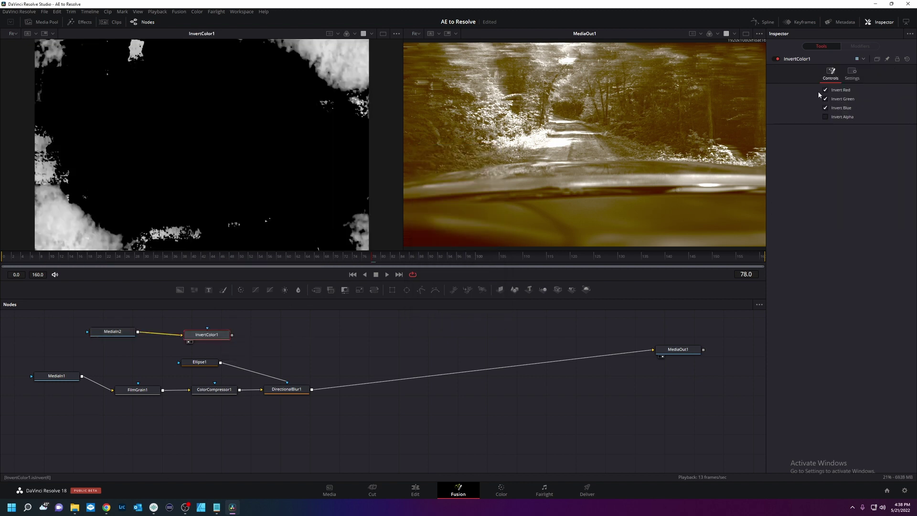
key(shift+space)
text(inve)
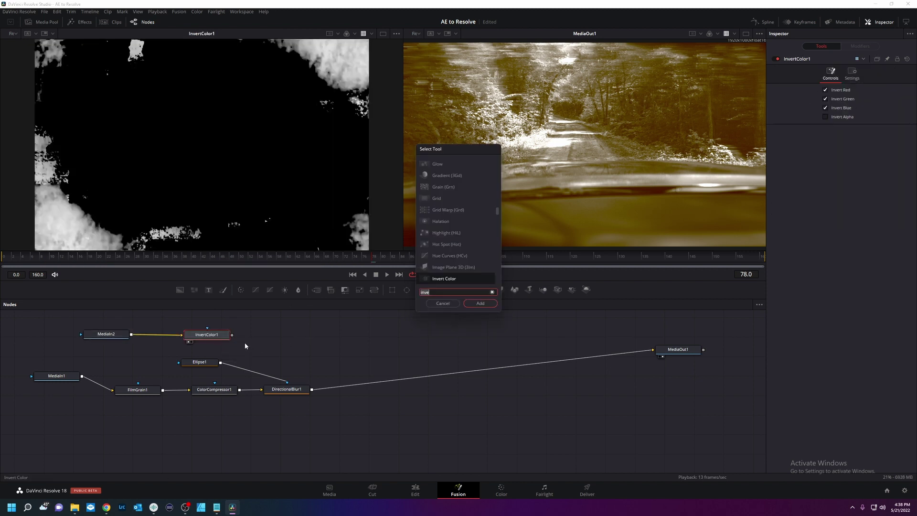
key(BackSpace)
key(BackSpace)
key(BackSpace)
key(BackSpace)
text(curves)
key(Return)
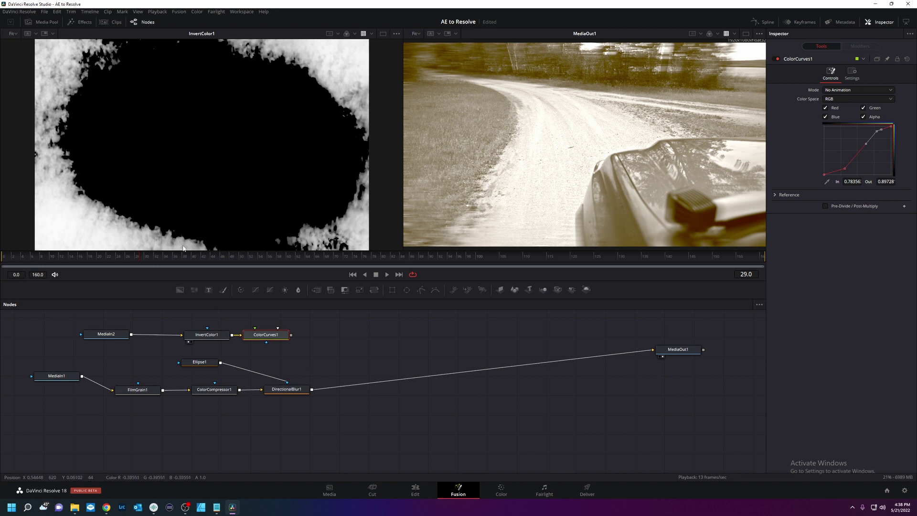
Merge the inverted texture onto the main footage as Color Burn at Blend 0.622.
mouse_move(133, 258)
mouse_down()
mouse_move(91, 259)
mouse_move(127, 257)
mouse_up()
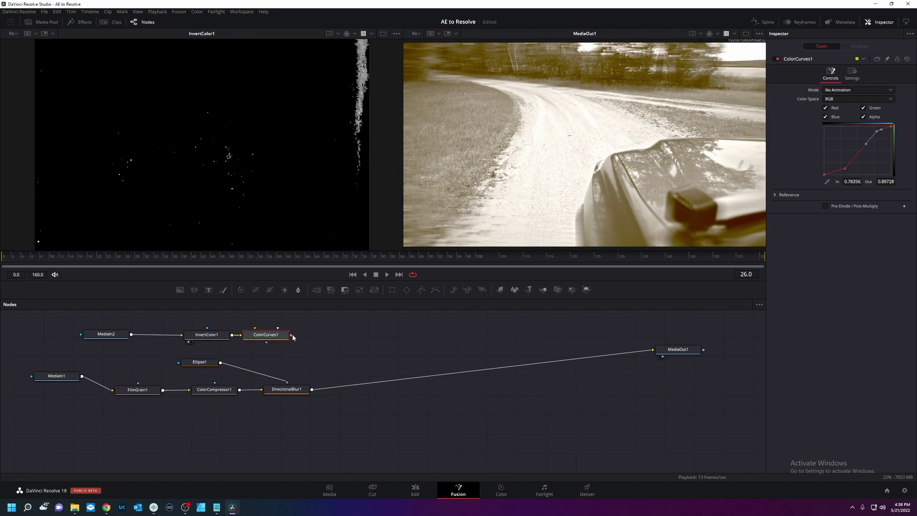
drag(291, 337, 364, 392)
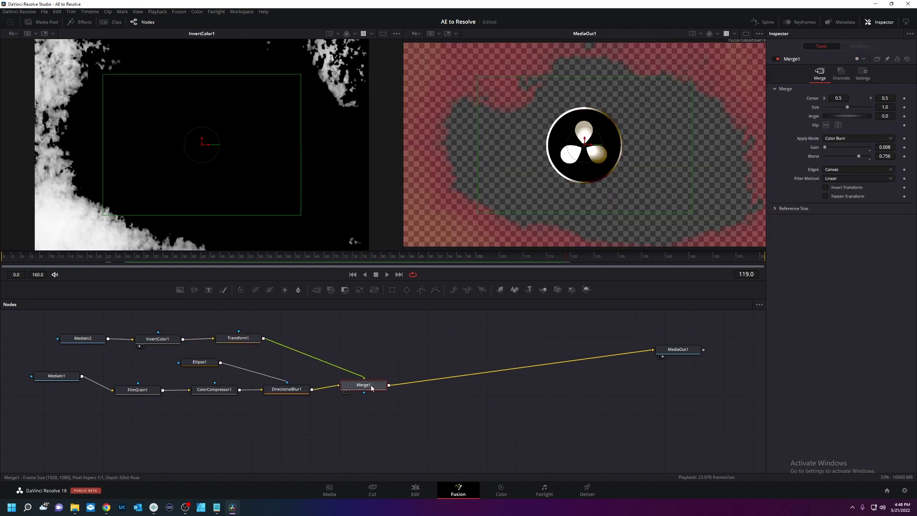
drag(24, 257, 122, 258)
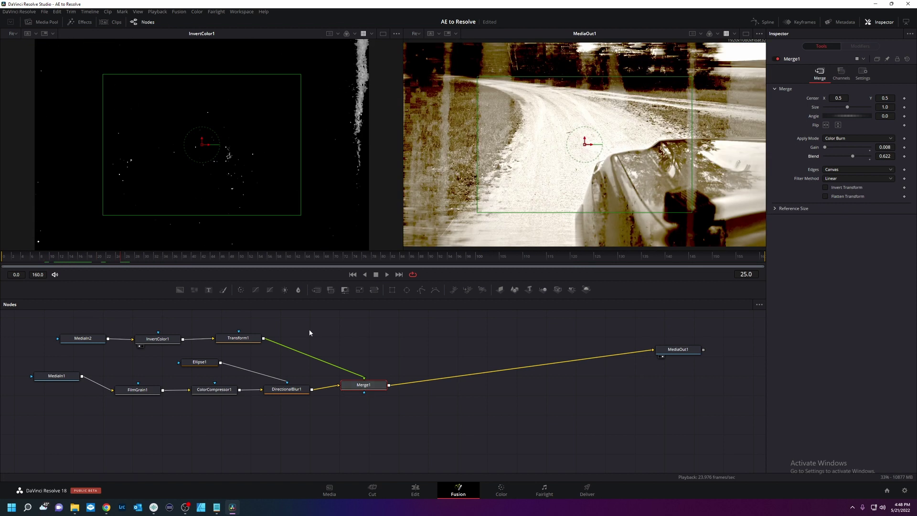
Search for 'film' and add a Film Damage node after Merge1.
key(shift+space)
text(invert)
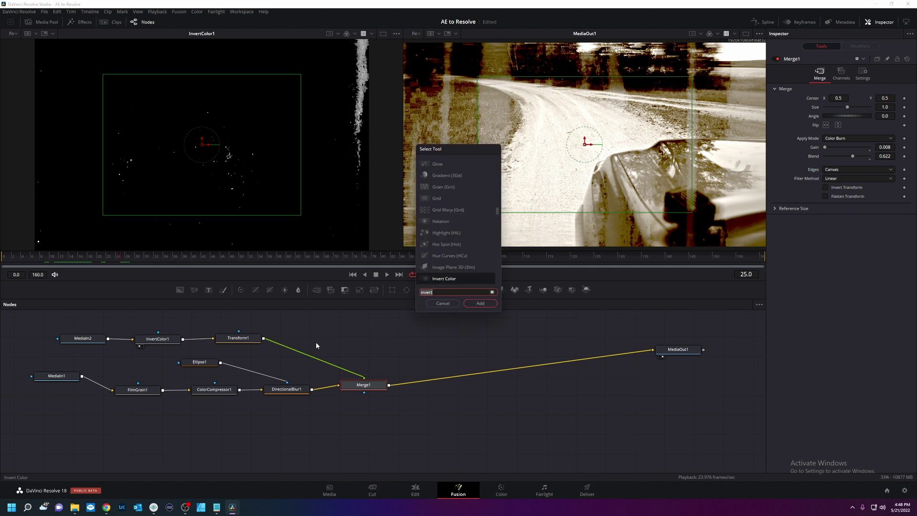
key(BackSpace)
key(BackSpace)
key(BackSpace)
key(BackSpace)
key(BackSpace)
key(BackSpace)
text(film)
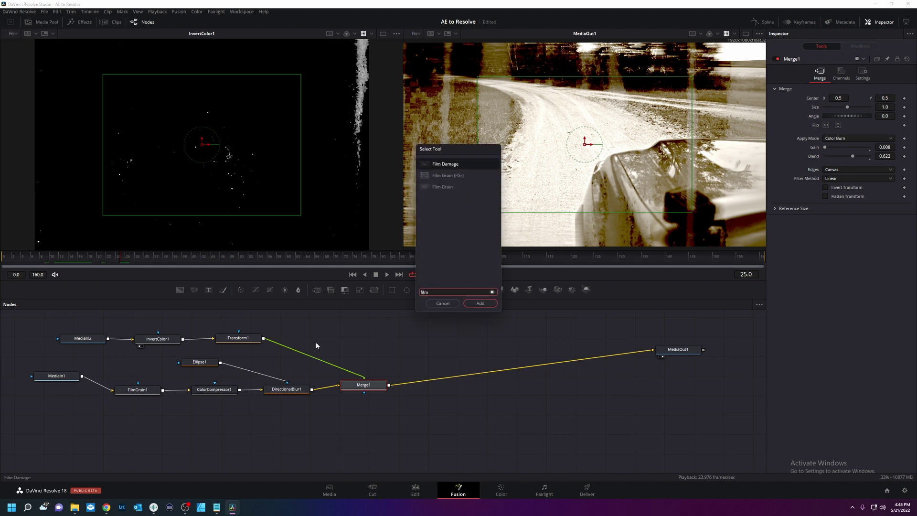
key(Return)
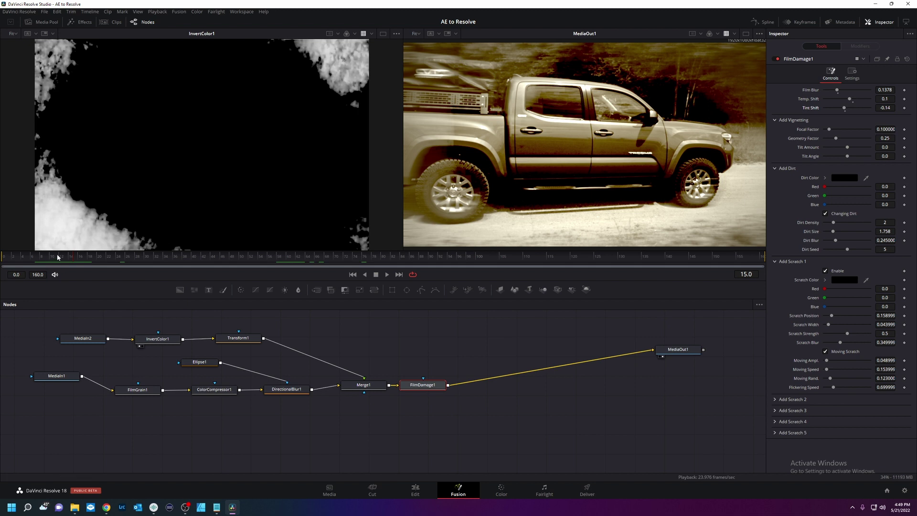
Move the five lower footage nodes down and preview FilmDamage1's dirt and scratches at frame 17.
drag(91, 256, 116, 270)
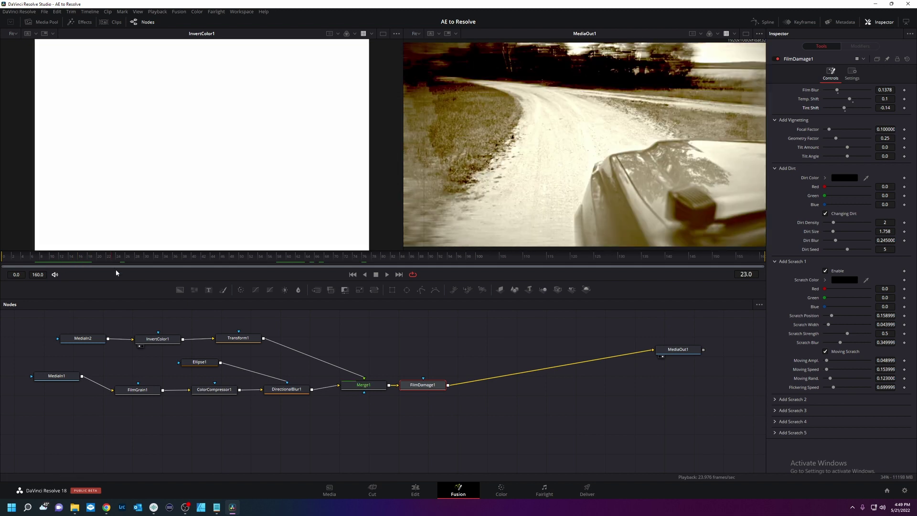
drag(34, 365, 252, 432)
drag(208, 390, 203, 438)
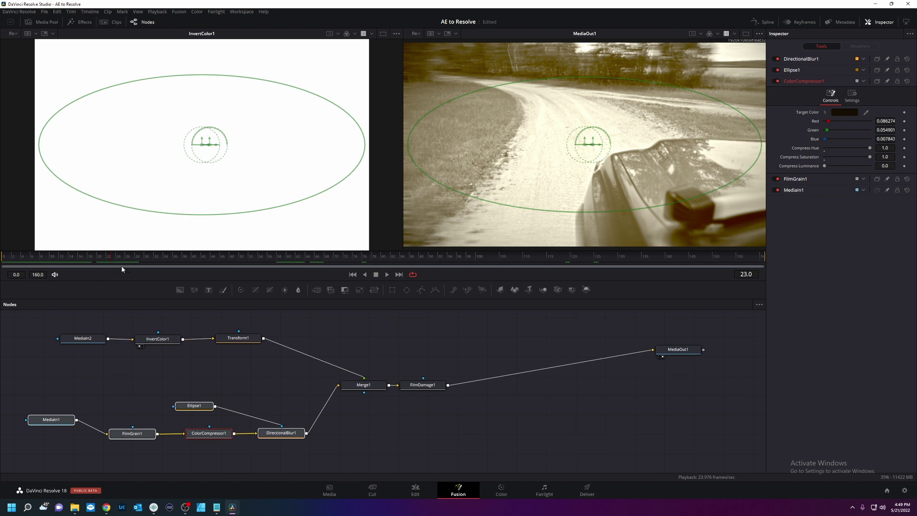
click(82, 256)
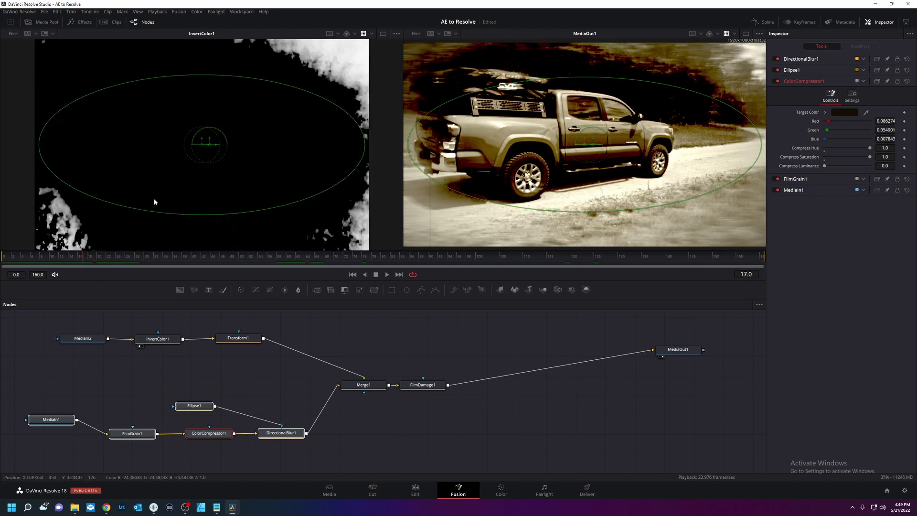
drag(422, 385, 446, 385)
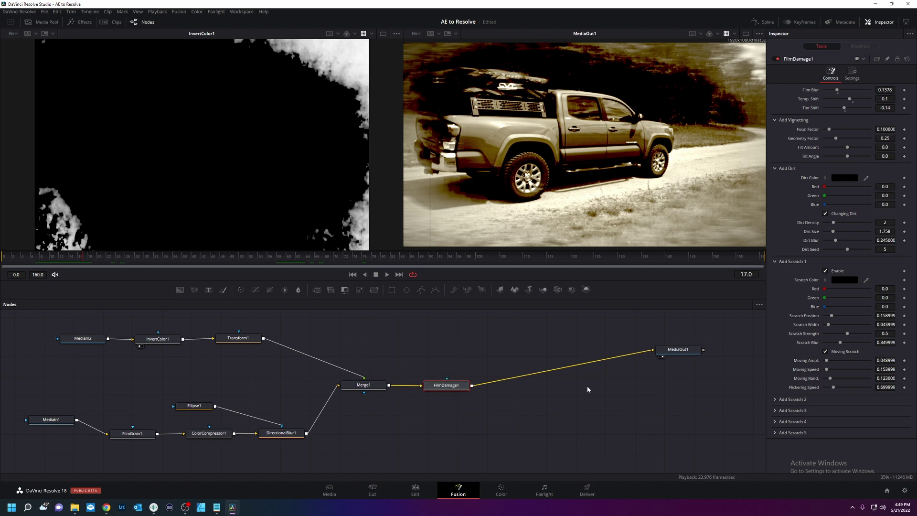
Review the logo ending frames, then insert an InvertColor2 node after FilmDamage1 and nudge it right.
click(557, 266)
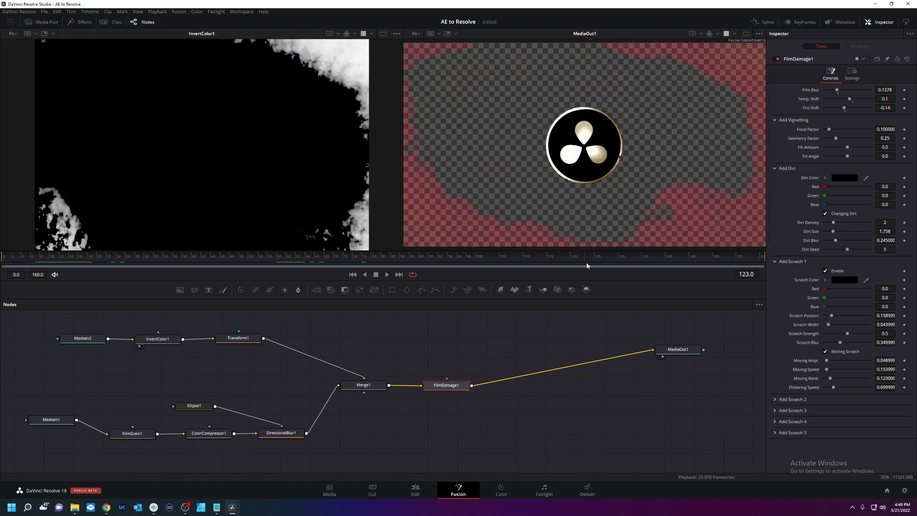
drag(557, 267, 495, 268)
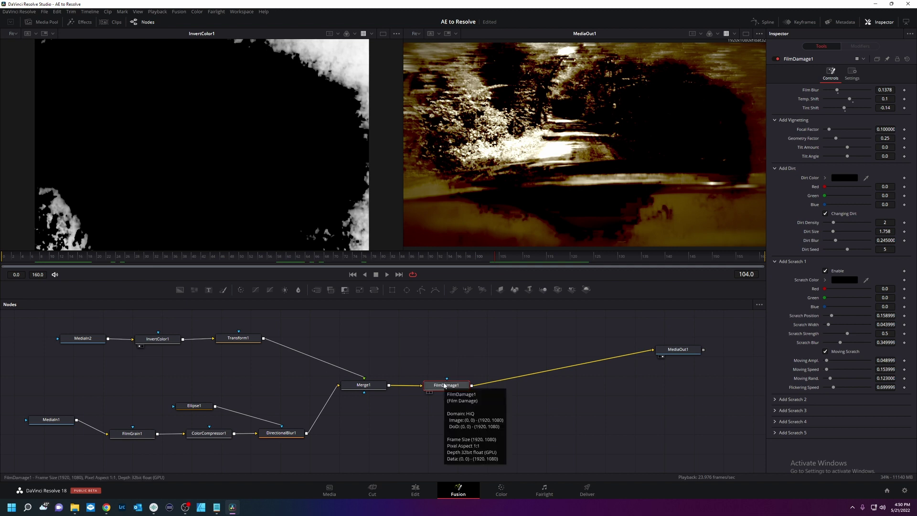
key(shift+space)
text(film)
key(BackSpace)
key(BackSpace)
key(BackSpace)
key(BackSpace)
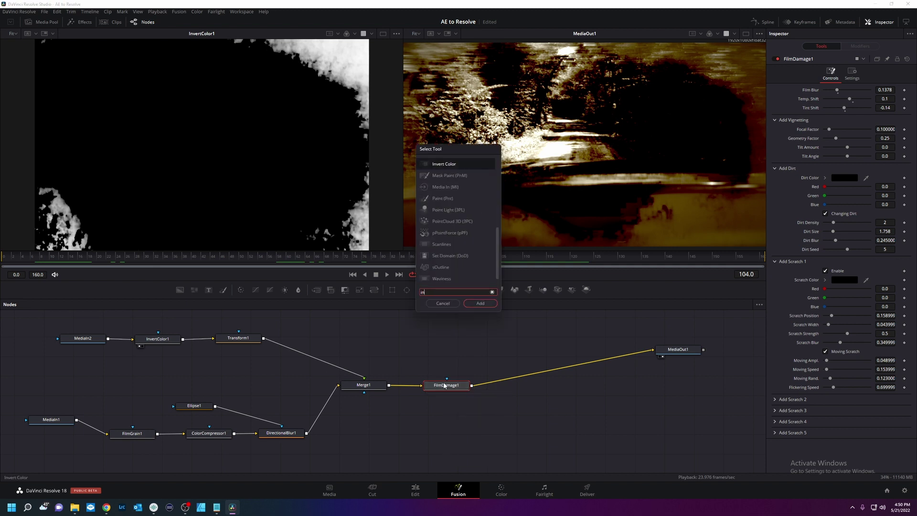
text(invert)
key(Return)
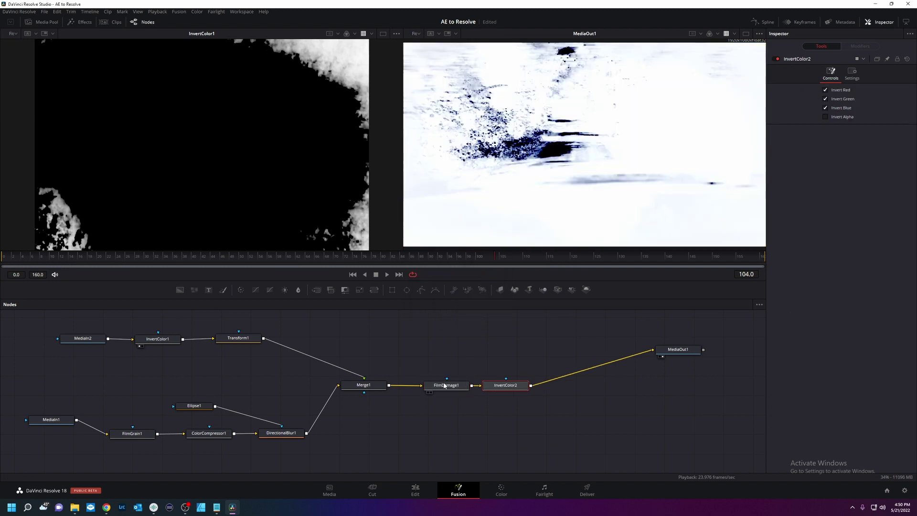
drag(507, 388, 537, 389)
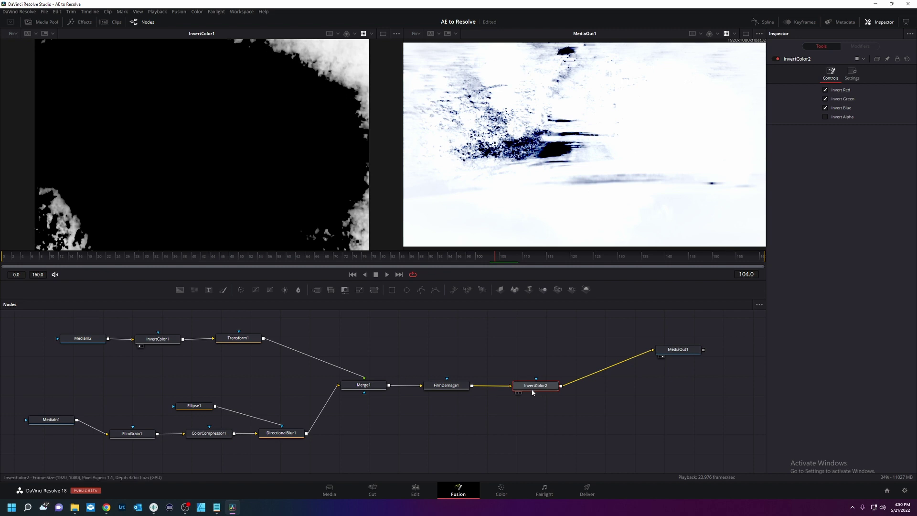
click(800, 22)
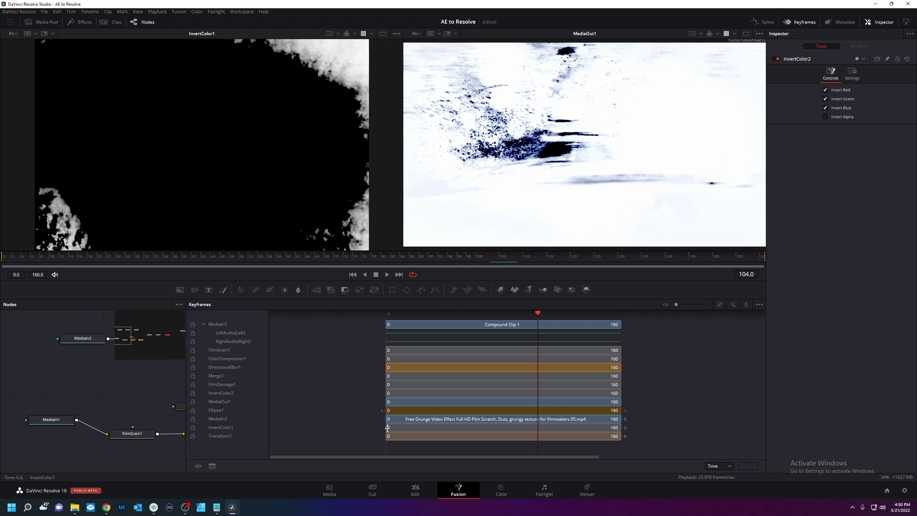
Trim InvertColor2's timing bar to run only from frame 104 to about 105.
drag(131, 378, 56, 373)
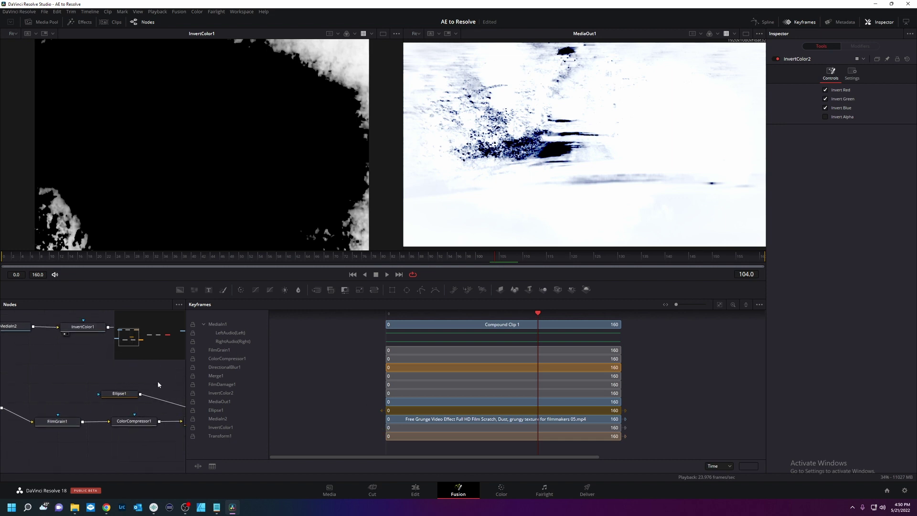
drag(158, 385, 46, 409)
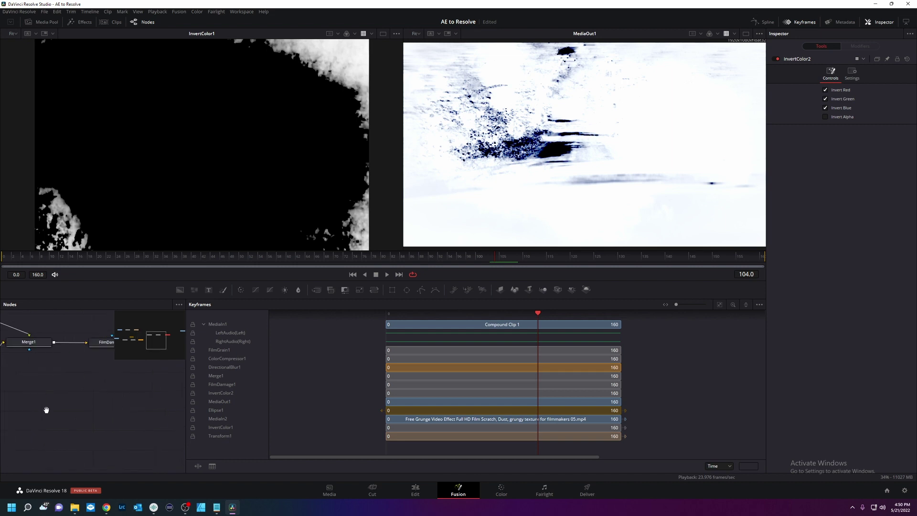
drag(148, 413, 78, 469)
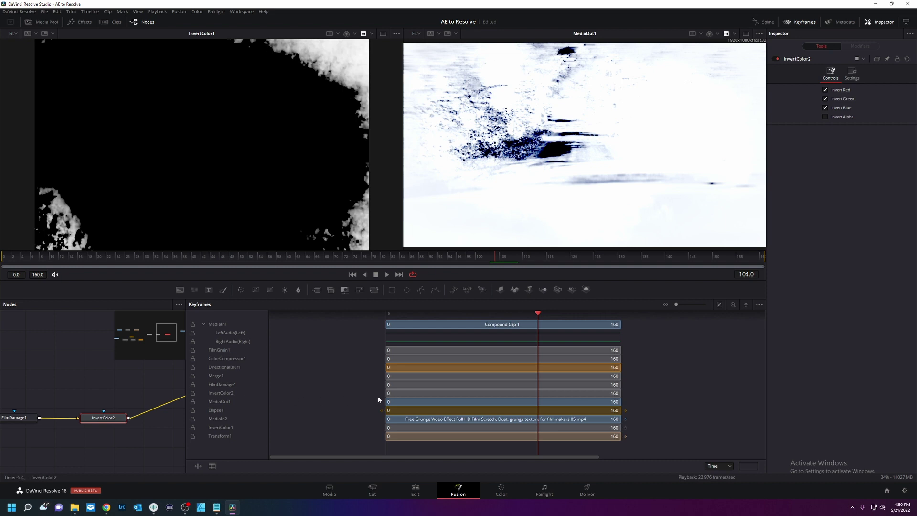
drag(387, 394, 538, 394)
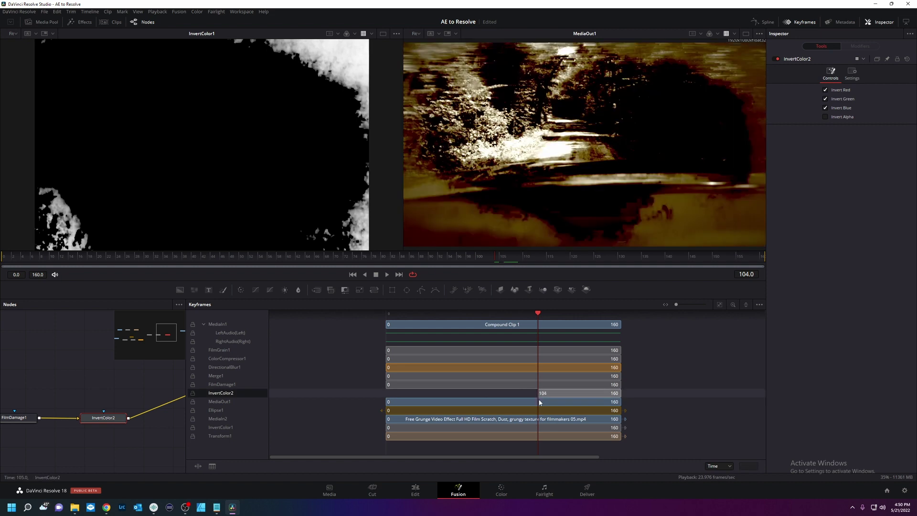
key(Right)
key(Right)
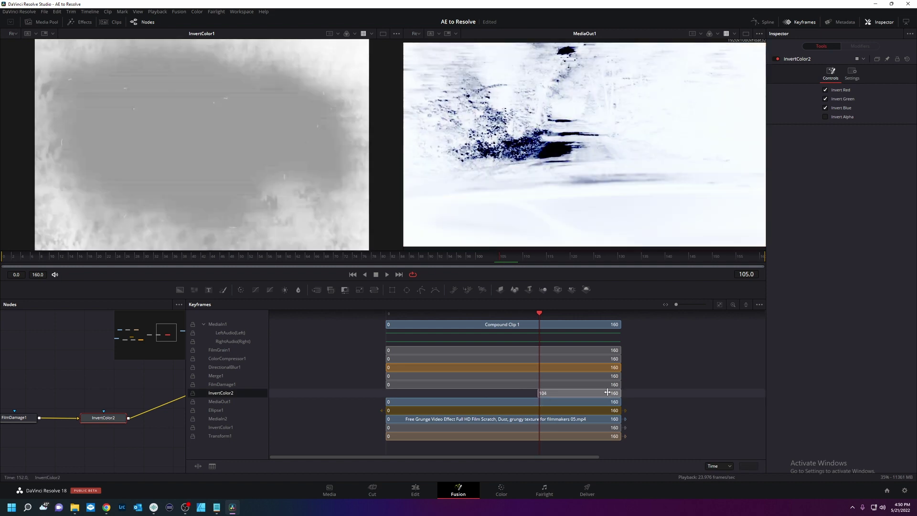
key(Right)
key(Right)
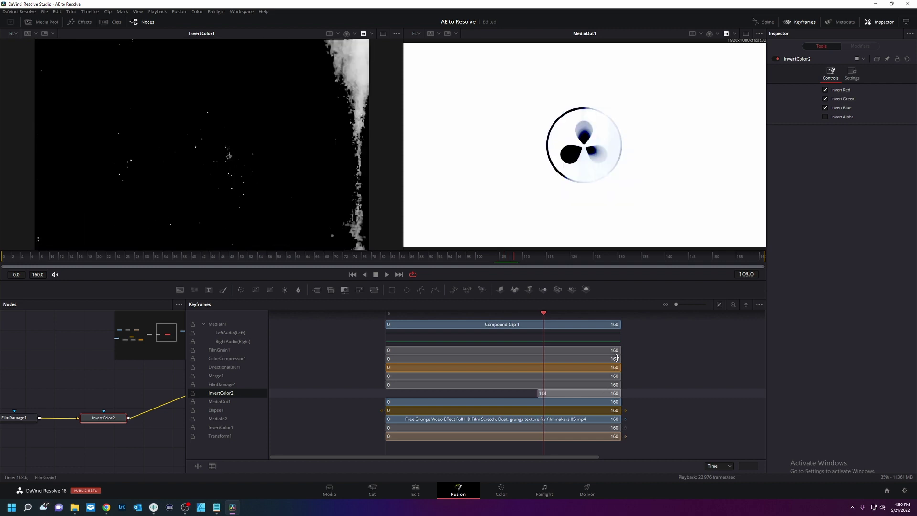
drag(619, 394, 543, 397)
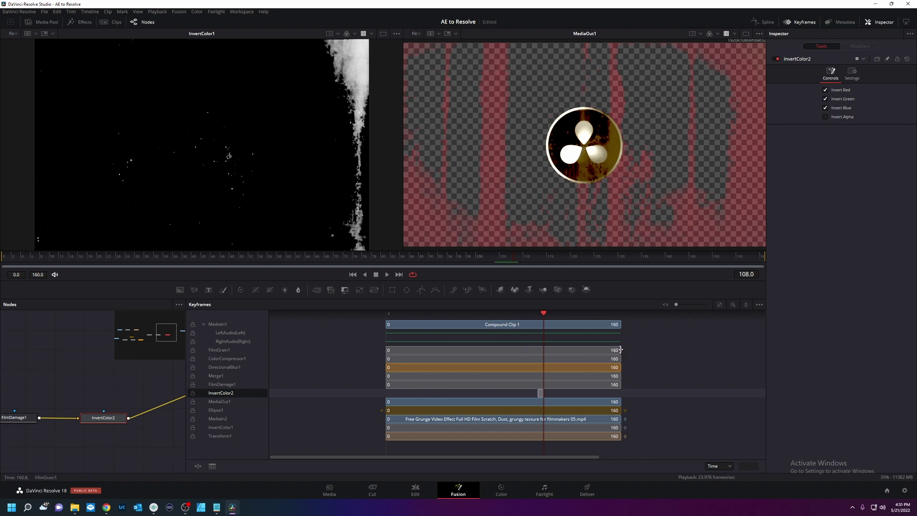
End FilmGrain1, ColorCompressor1, DirectionalBlur1, Merge1 and FilmDamage1 around frame 107, then preview the ending.
drag(621, 350, 541, 358)
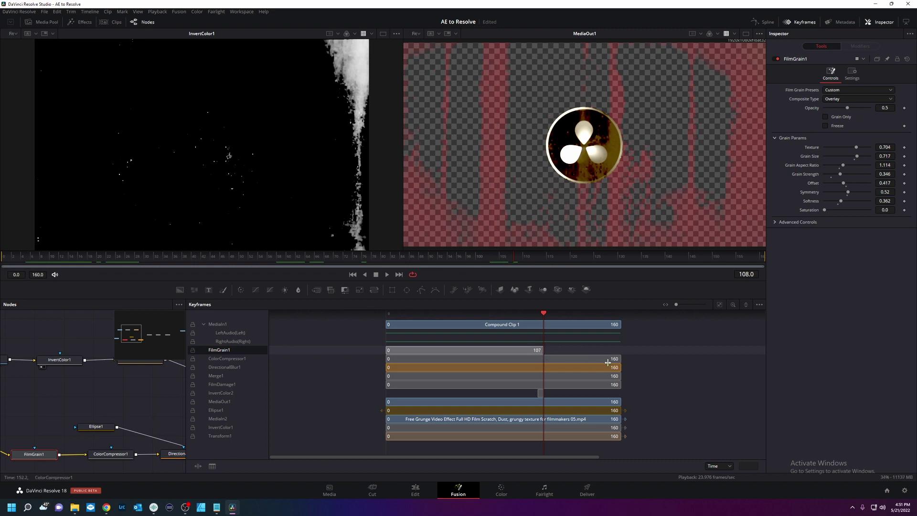
drag(619, 359, 542, 359)
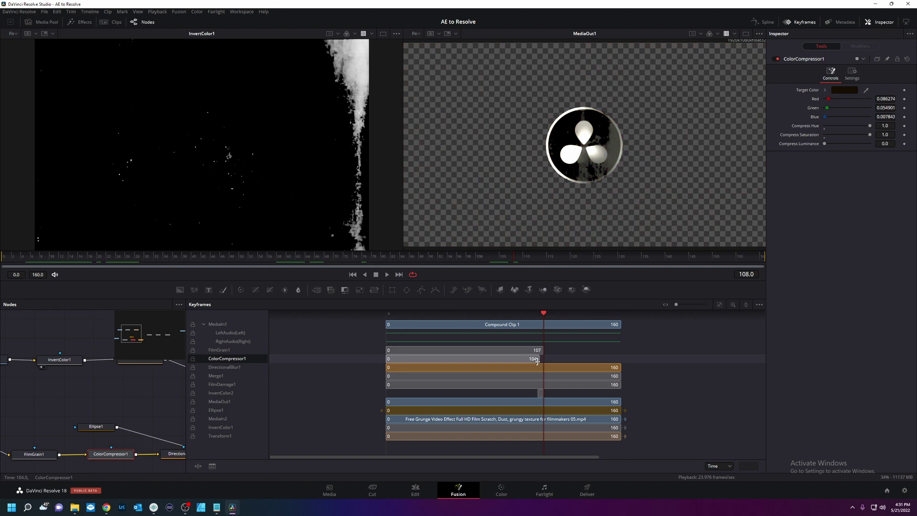
drag(619, 367, 543, 370)
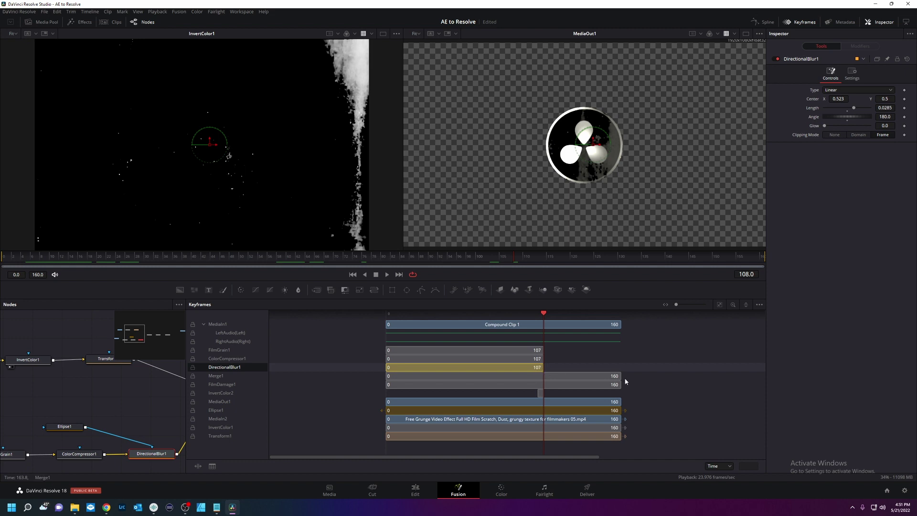
drag(620, 376, 543, 377)
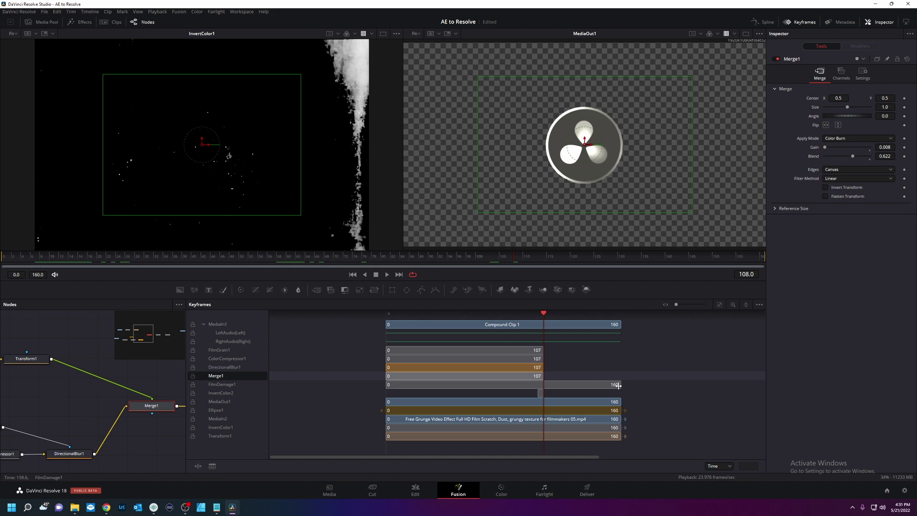
drag(619, 385, 543, 382)
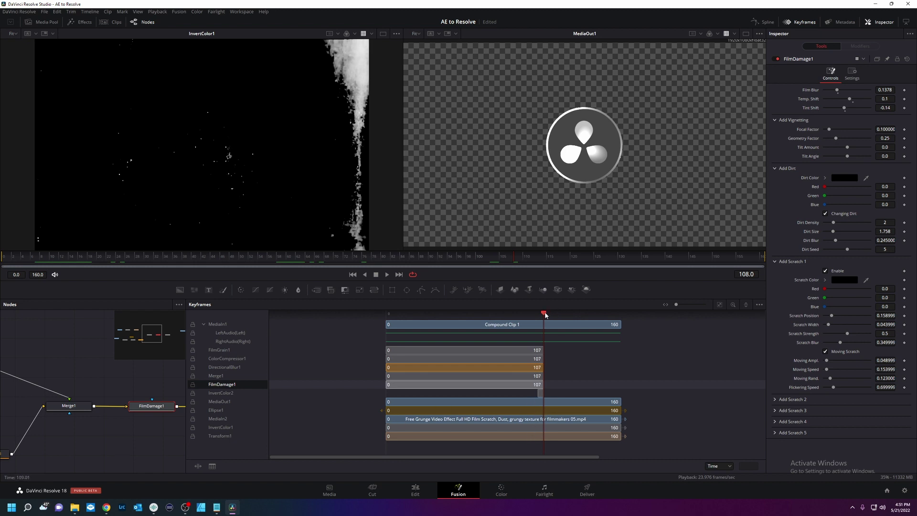
drag(546, 315, 407, 313)
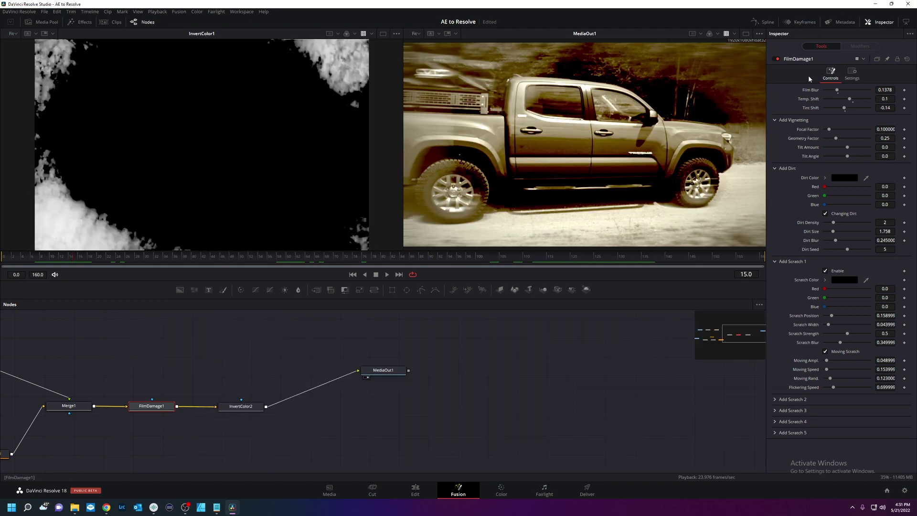
drag(248, 370, 639, 356)
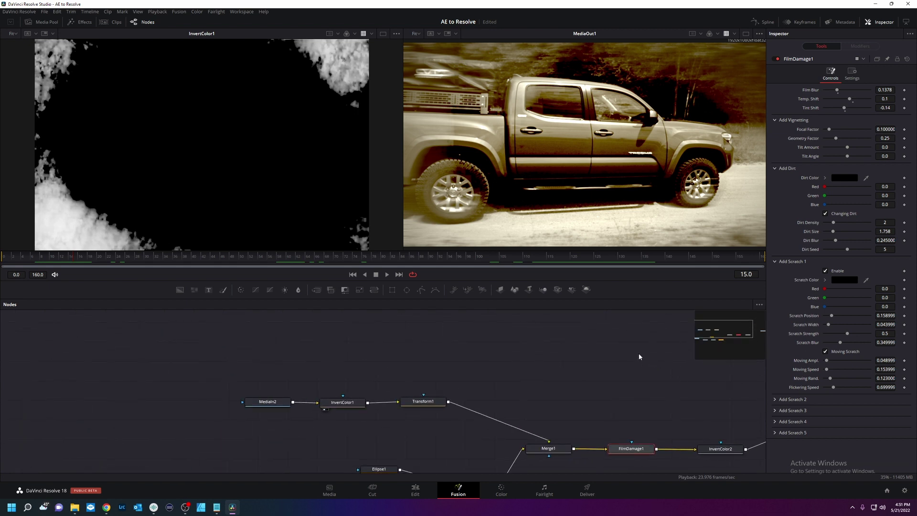
drag(91, 261, 498, 266)
key(space)
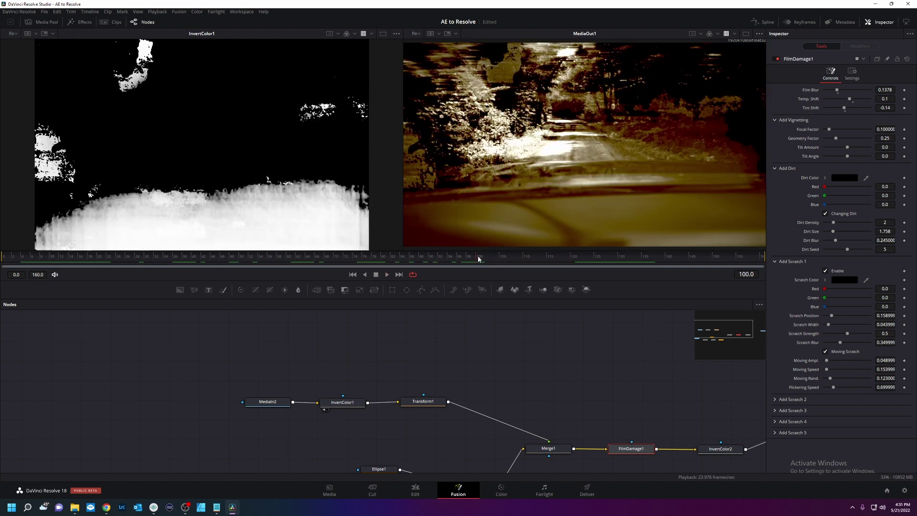
click(186, 263)
drag(185, 264, 156, 262)
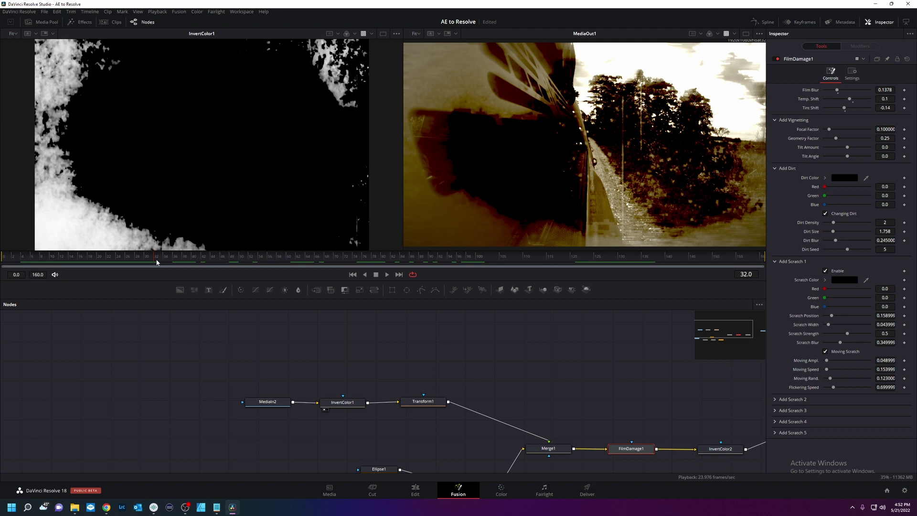
key(Left)
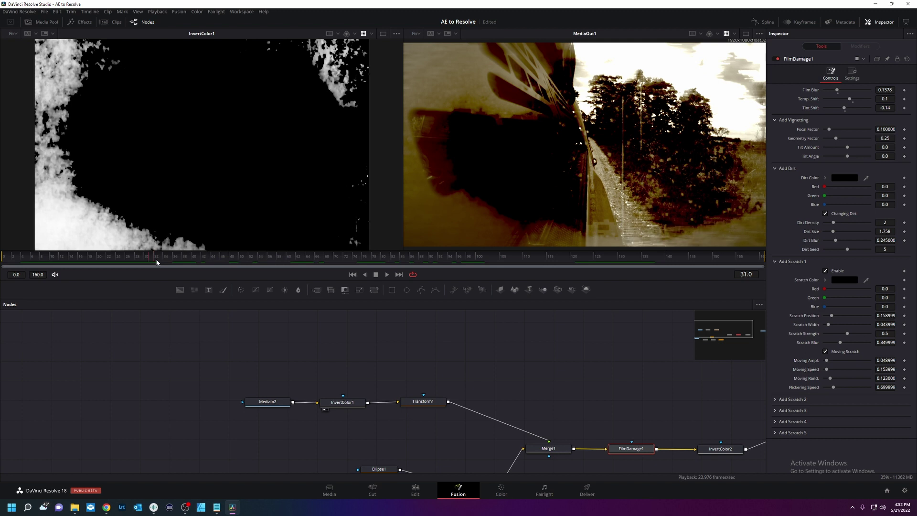
key(Left)
key(Right)
key(Left)
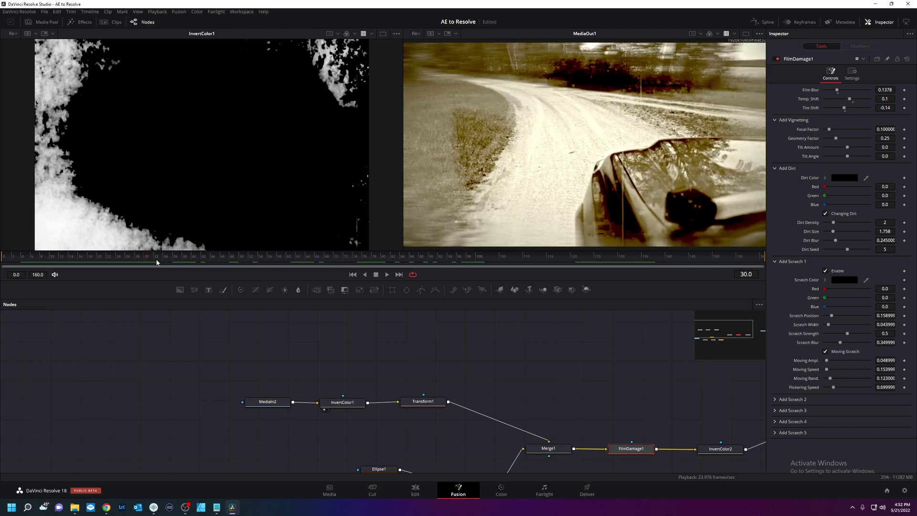
key(Right)
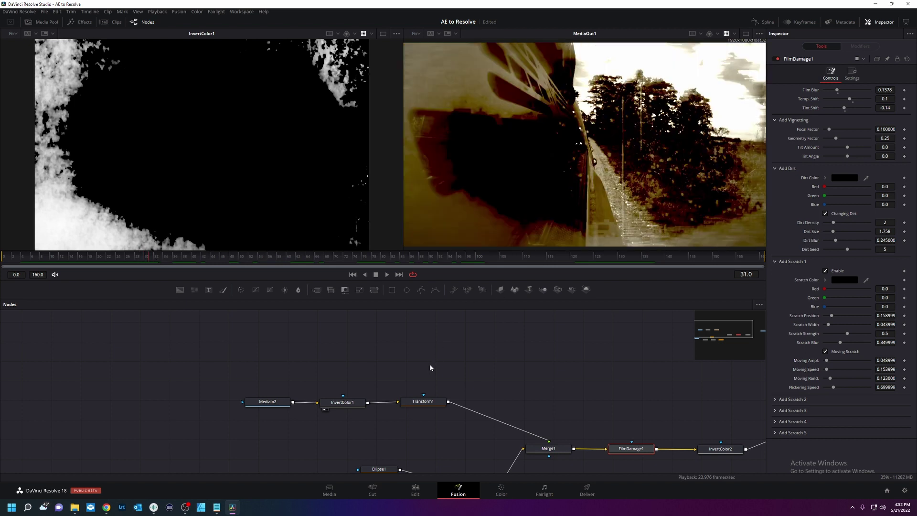
click(44, 22)
Bring the FUJI_RVP100 image in as MediaIn3 and merge it onto the output link via Merge2.
drag(185, 54, 405, 339)
key(1)
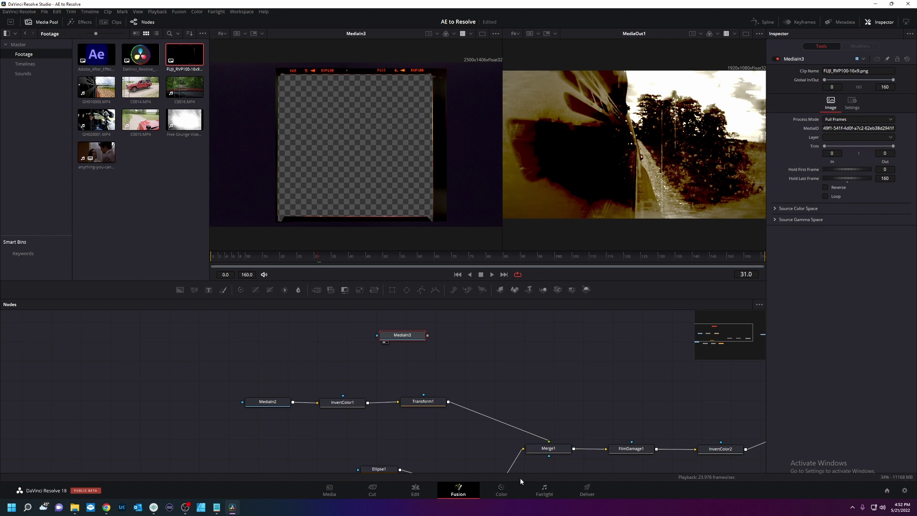
drag(458, 420, 221, 401)
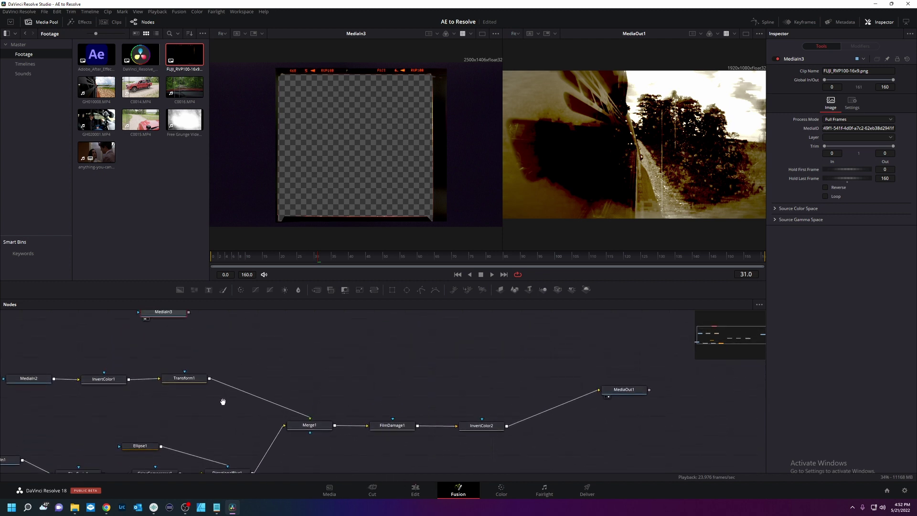
drag(190, 326, 546, 433)
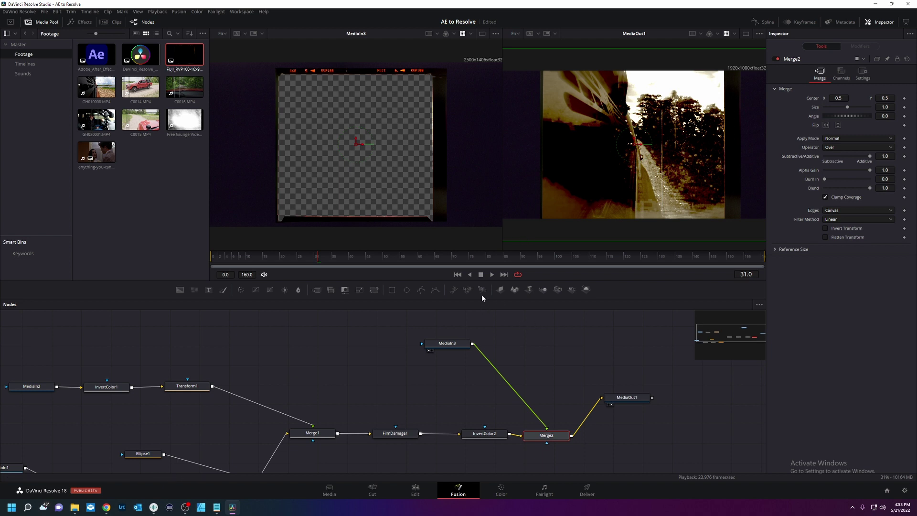
Insert a Resize1 node after MediaIn3 and arrange MediaIn3, Resize1 and Merge2 above the chain.
drag(361, 293, 476, 374)
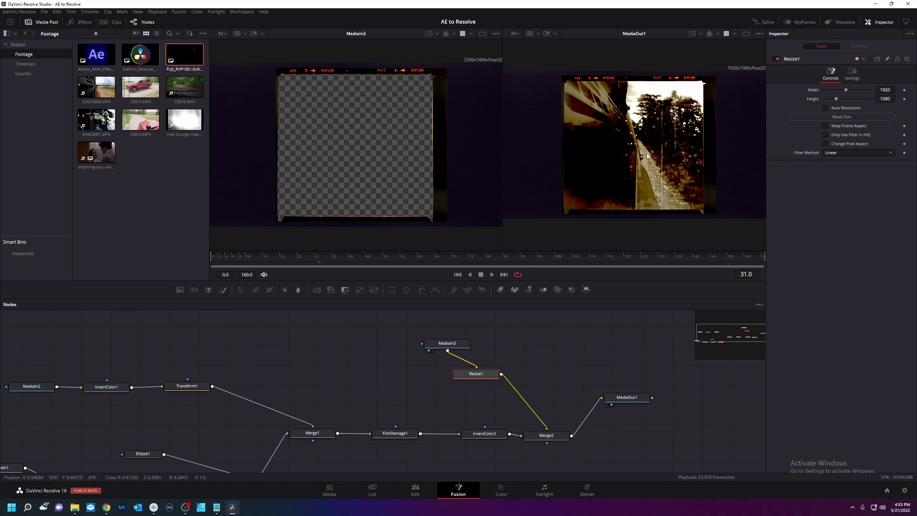
click(546, 436)
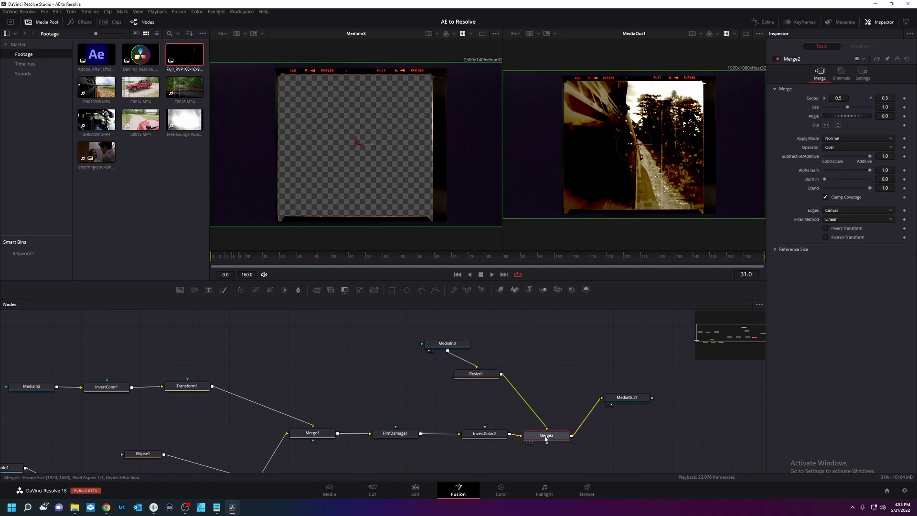
drag(447, 343, 372, 346)
drag(475, 373, 450, 344)
drag(542, 434, 480, 386)
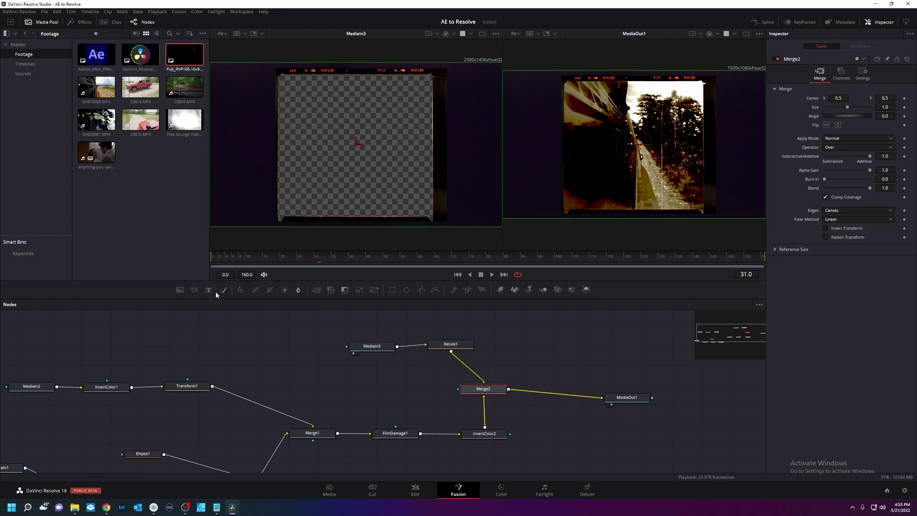
Add a Transform2 node between Merge2 and MediaOut1 and select it.
drag(316, 289, 548, 392)
drag(320, 334, 507, 406)
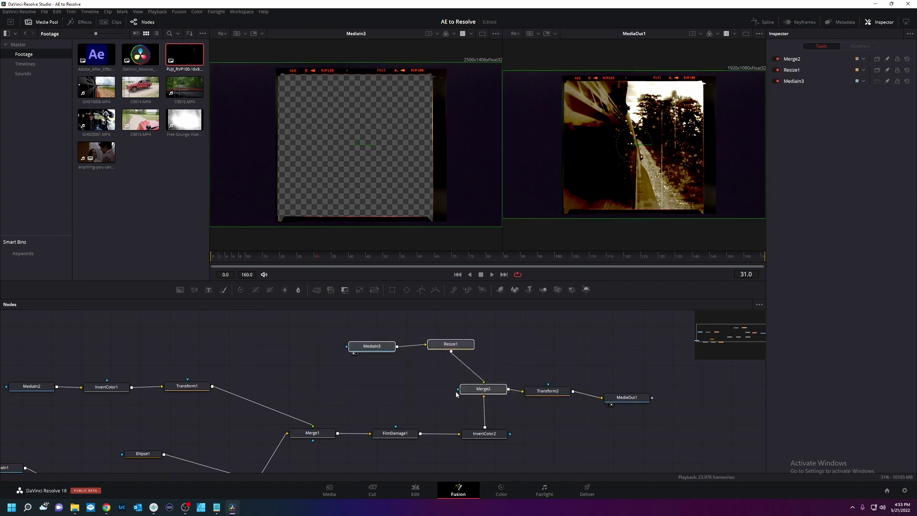
click(547, 391)
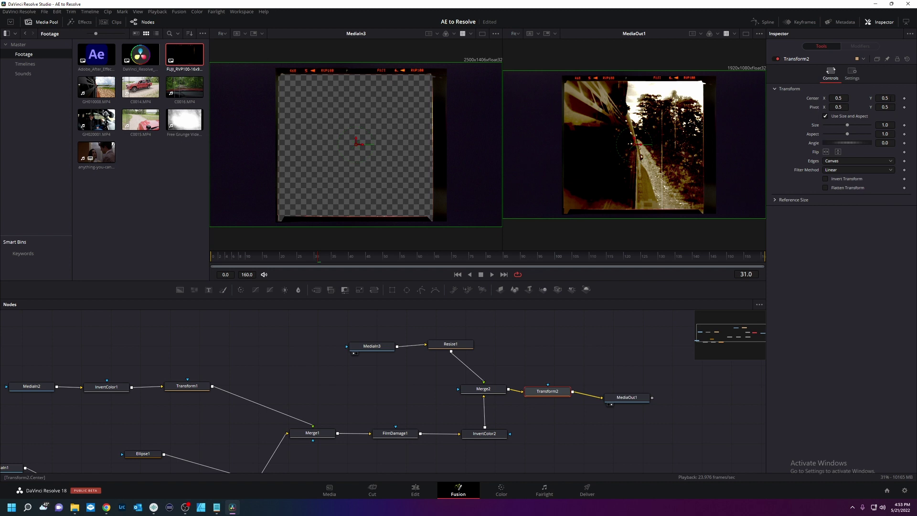
Set Transform2's Edges to Wrap and lower its Center Y to about 0.29.
drag(884, 98, 860, 98)
click(832, 162)
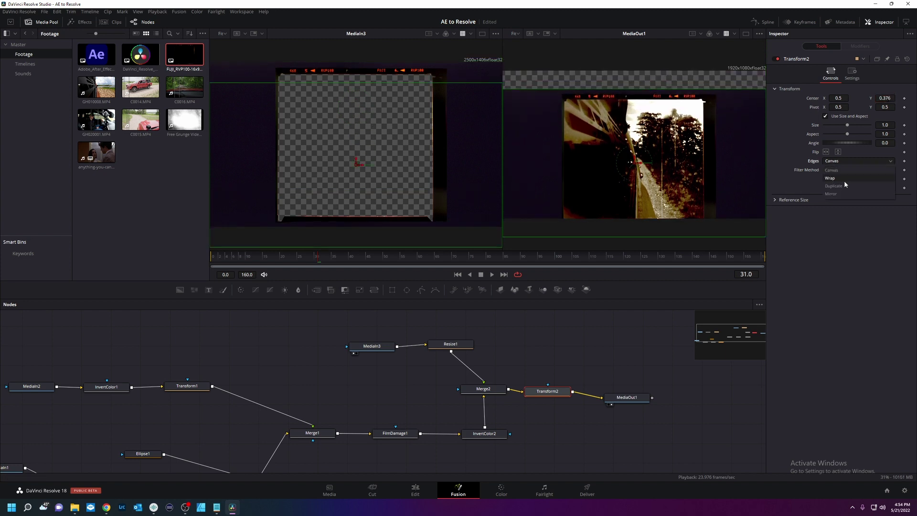
click(844, 180)
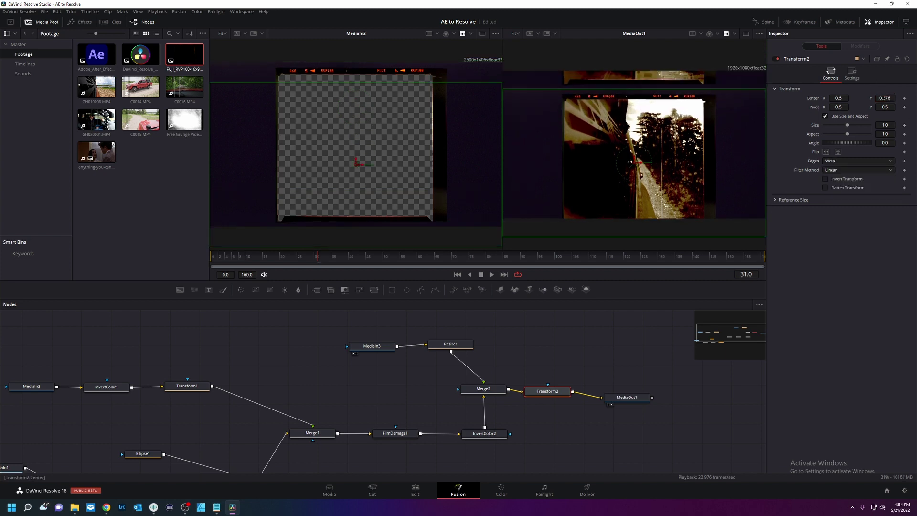
mouse_move(884, 98)
mouse_down()
mouse_move(854, 98)
mouse_move(884, 98)
mouse_move(868, 98)
mouse_up()
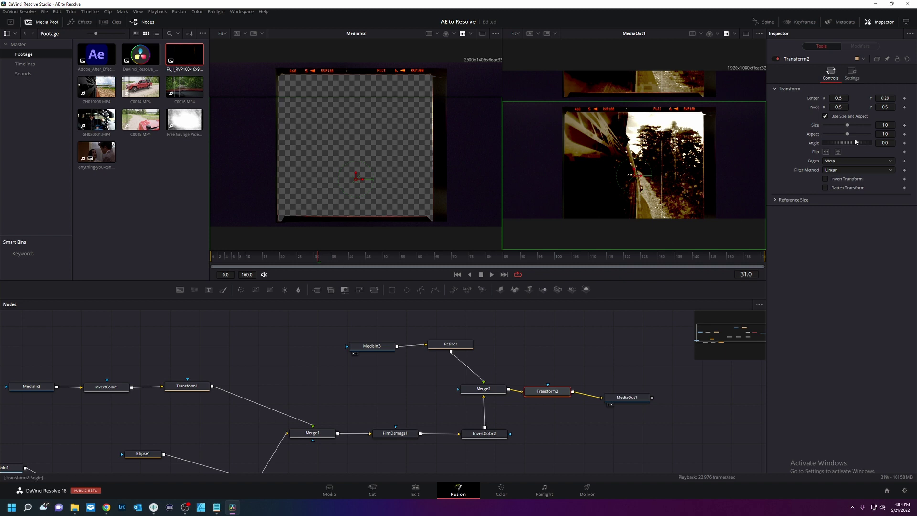
Keyframe Transform2's Center and vary Center Y frame by frame, to 0.299 then 0.28.
click(904, 98)
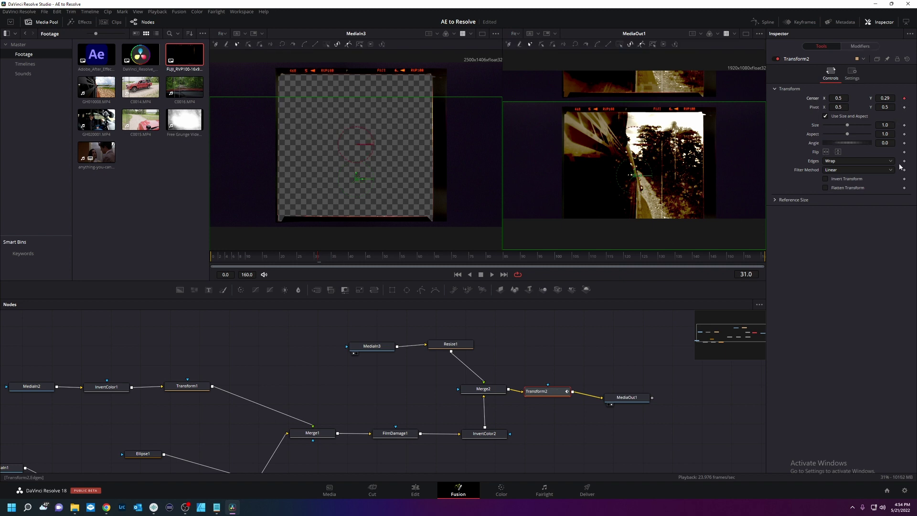
key(Right)
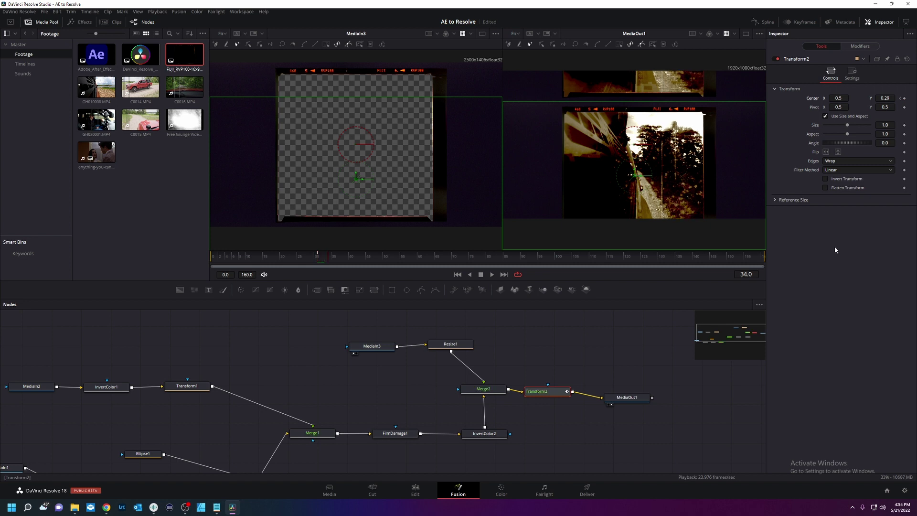
key(Right)
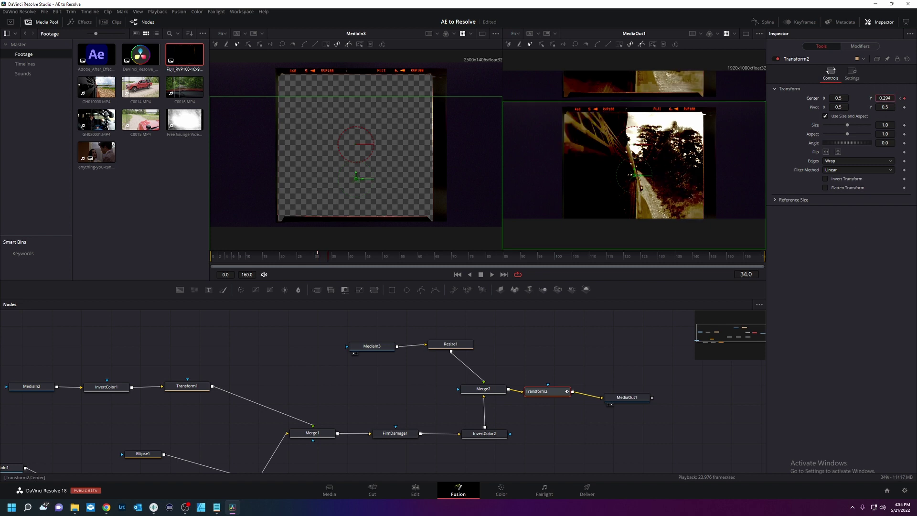
key(Up)
key(Right)
key(Right)
key(Right)
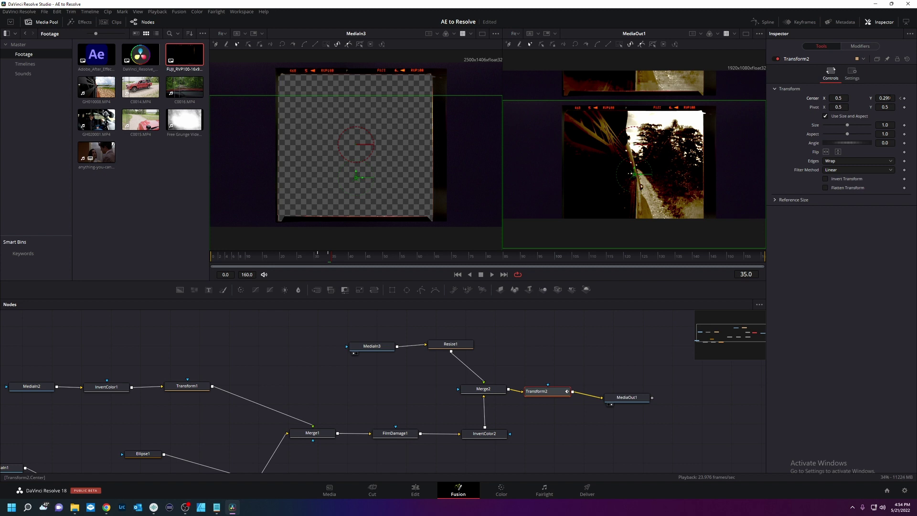
key(Right)
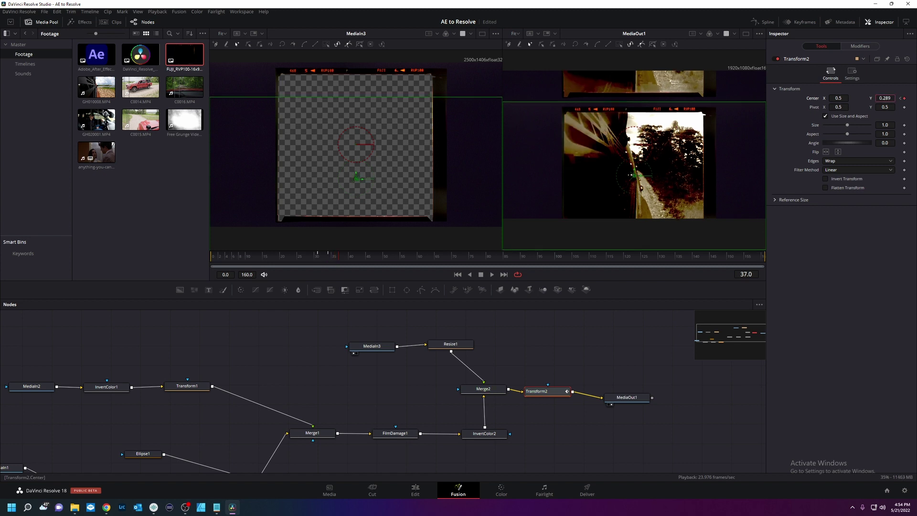
key(Down)
key(Down)
Continue keyframing Center Y through frame 47 at 0.296 and raise it to about 0.5 at frame 48.
key(Right)
key(Right)
key(Right)
key(Right)
key(Right)
key(Right)
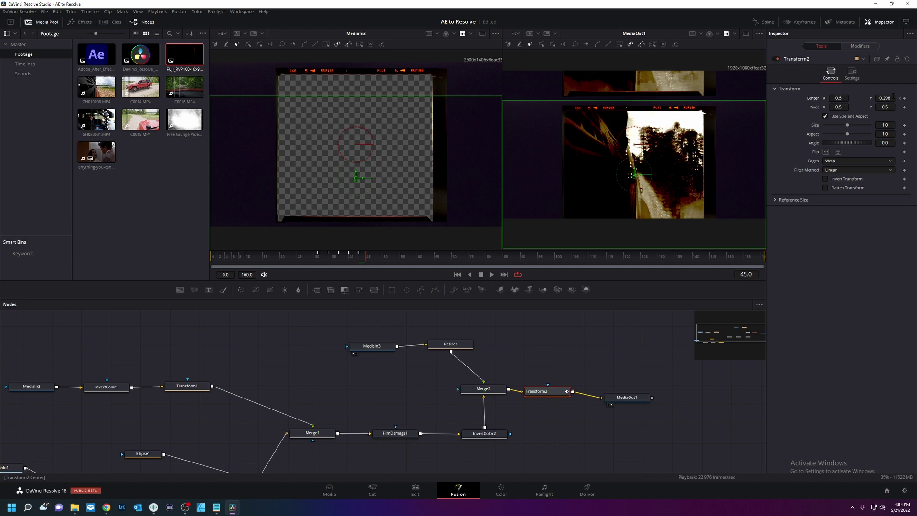
key(Up)
key(Up)
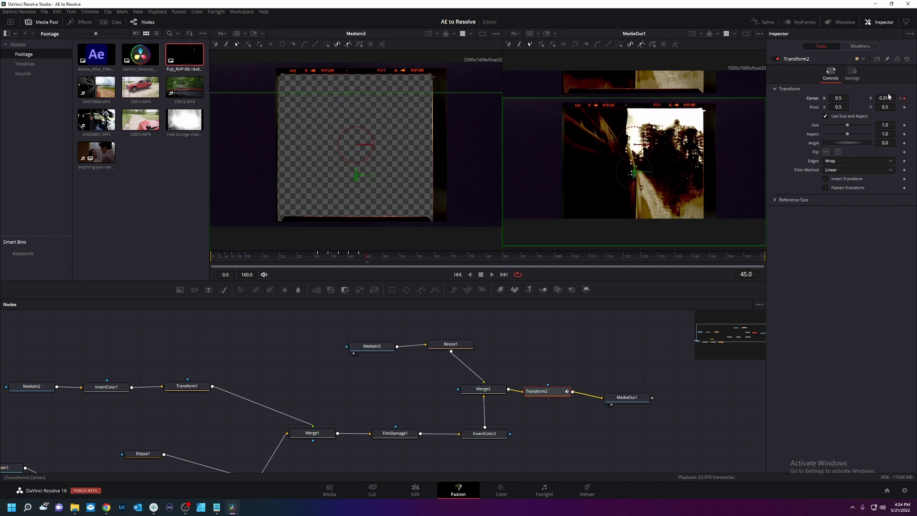
key(Right)
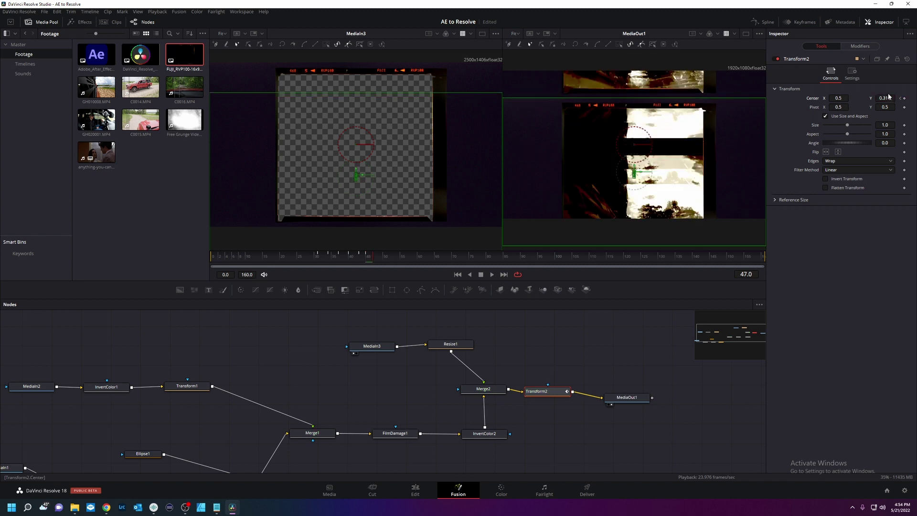
key(Down)
key(Down)
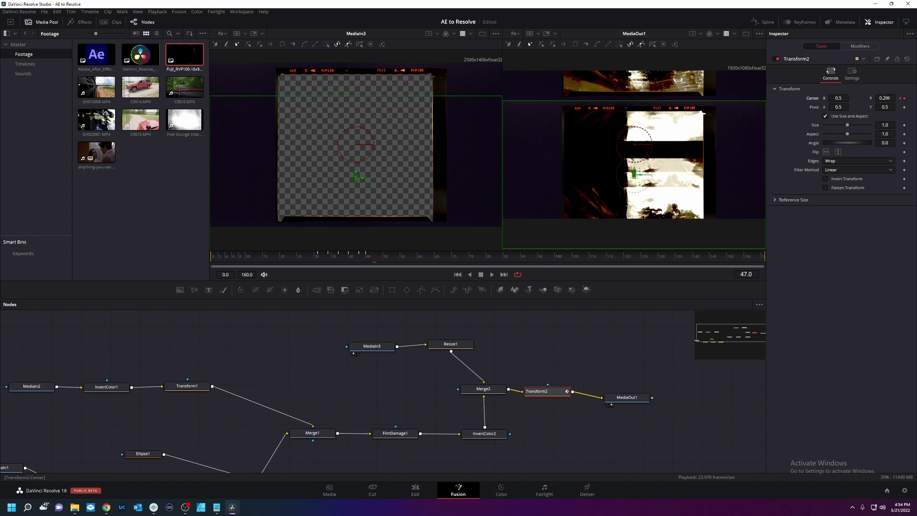
key(Right)
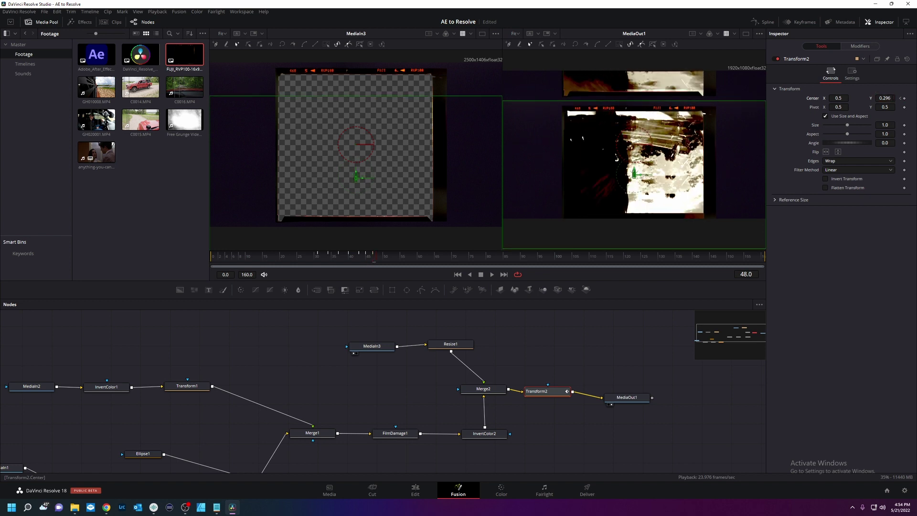
drag(634, 175, 634, 143)
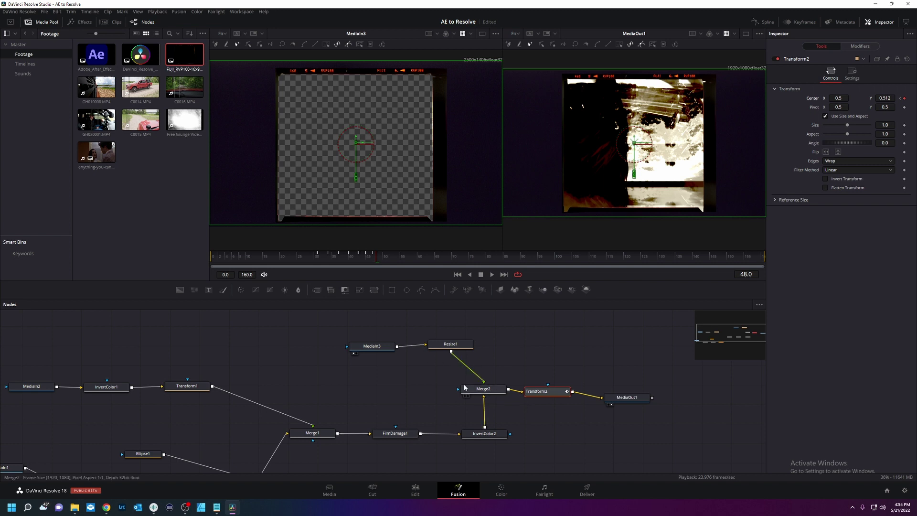
Rearrange Merge2 and Transform2 to make room for a new node between them.
drag(504, 391, 462, 397)
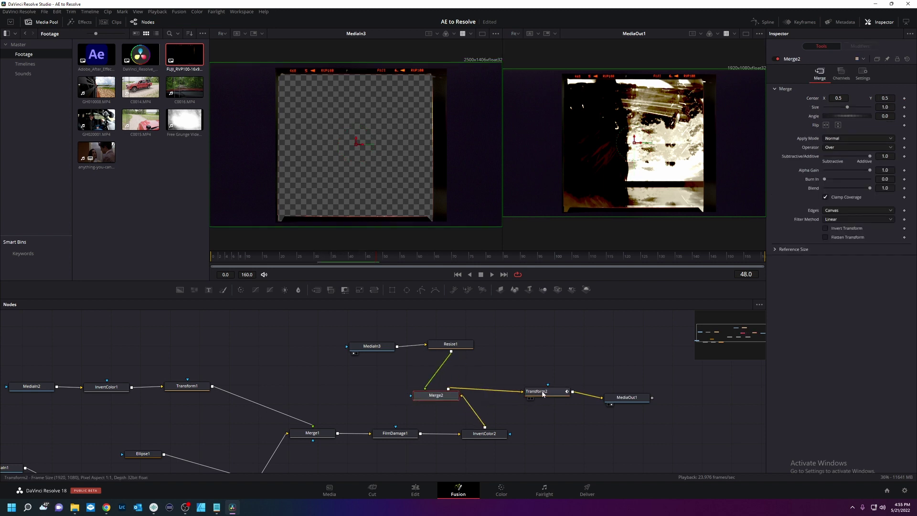
mouse_move(537, 392)
mouse_down()
mouse_move(522, 384)
mouse_move(547, 383)
mouse_up()
drag(448, 400, 461, 379)
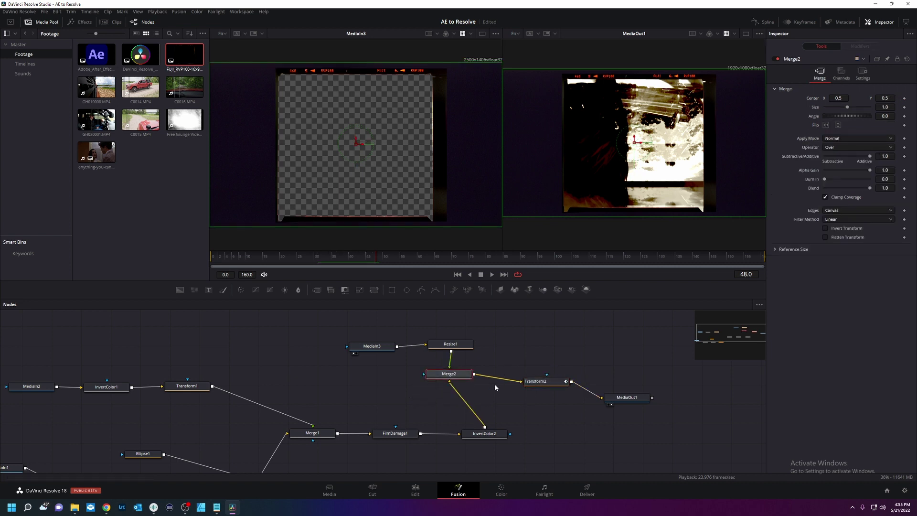
Insert FlickerAddition1 between Merge2 and Transform2 with Range 0.181, Speed 2.205, Smoothness 0.409.
key(shift+space)
text(invert)
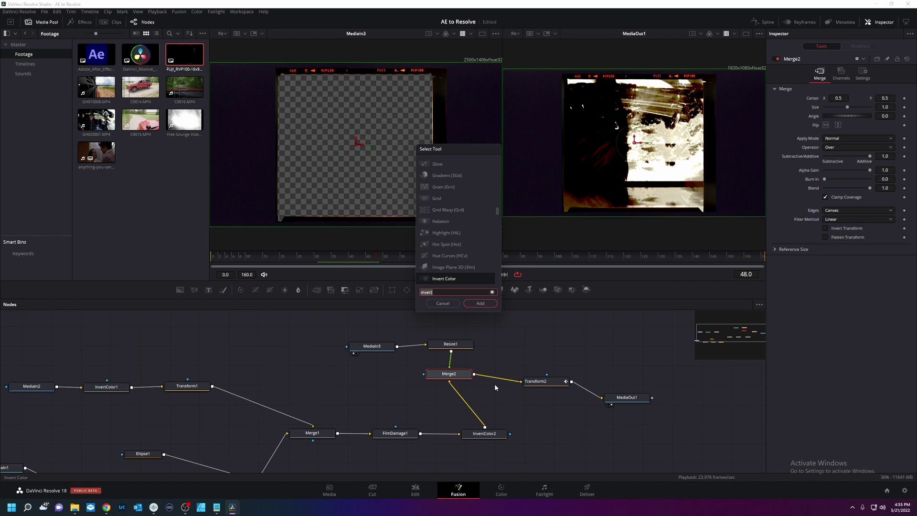
key(BackSpace)
key(BackSpace)
key(BackSpace)
key(BackSpace)
key(BackSpace)
key(BackSpace)
text(flick)
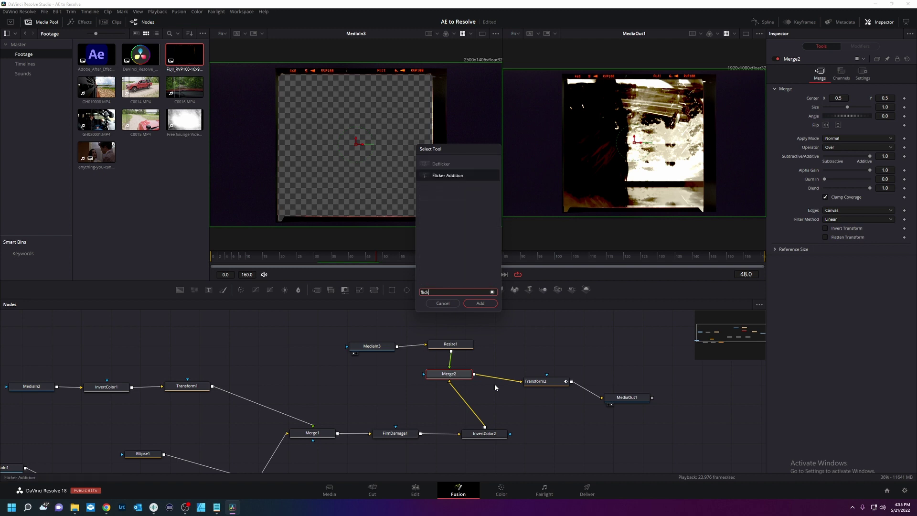
text(er Addition)
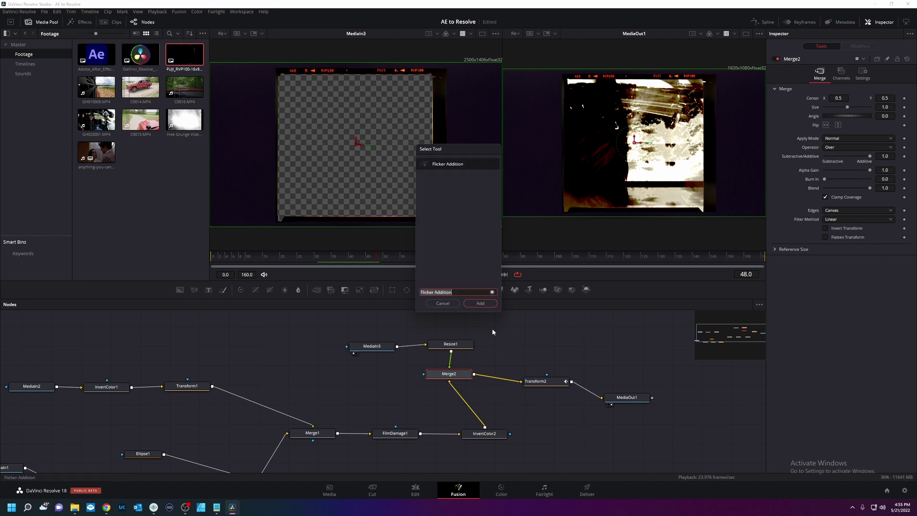
click(480, 303)
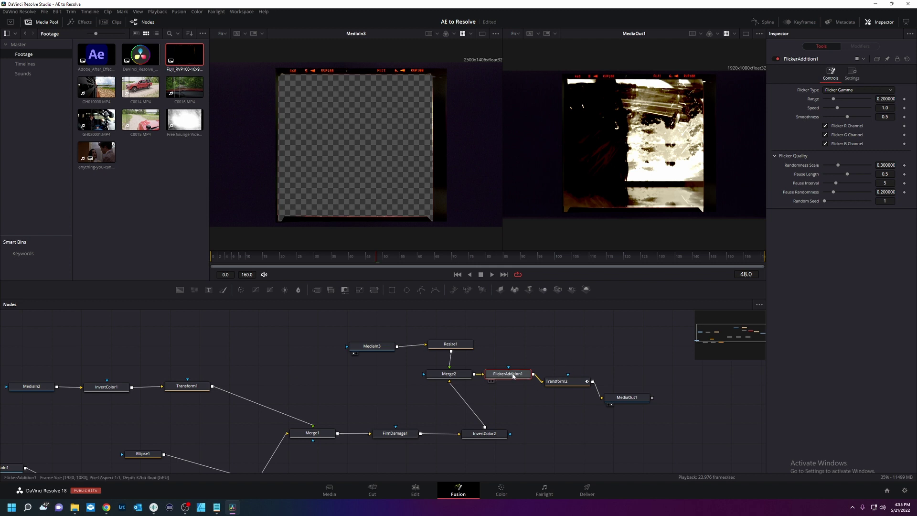
drag(525, 376, 517, 377)
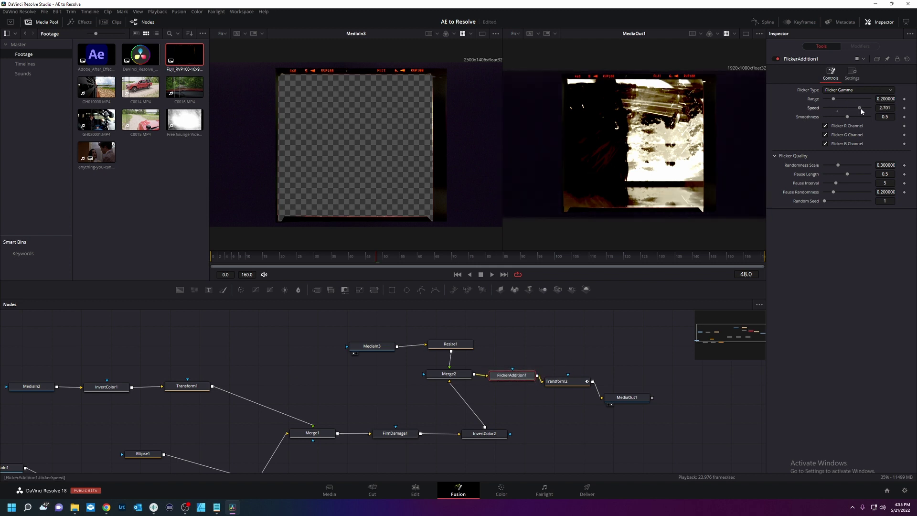
mouse_move(838, 109)
mouse_down()
mouse_move(854, 109)
mouse_move(832, 99)
mouse_move(843, 117)
mouse_up()
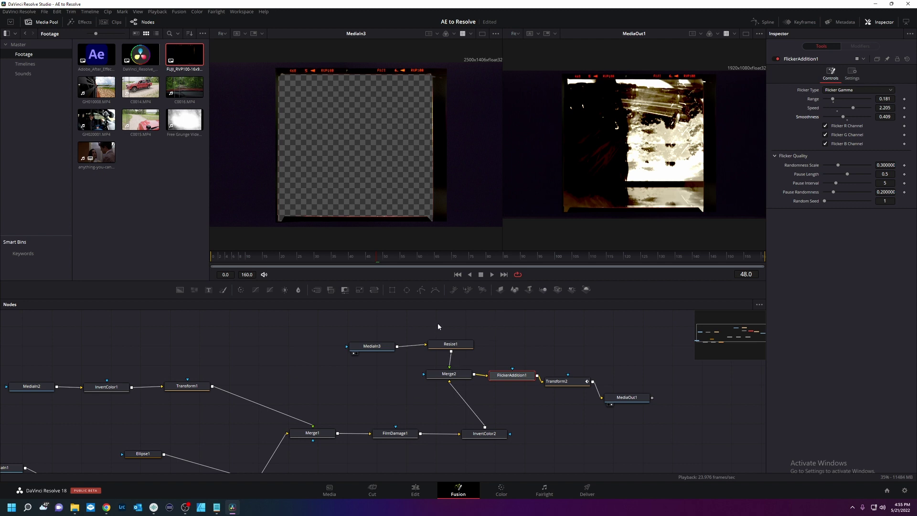
click(43, 22)
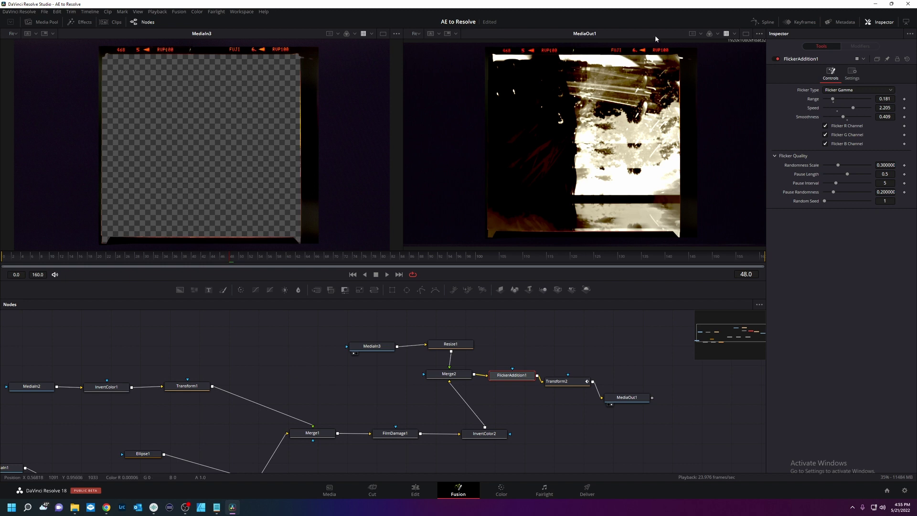
Switch to a single enlarged MediaOut1 viewer showing the framed sepia composite.
click(745, 35)
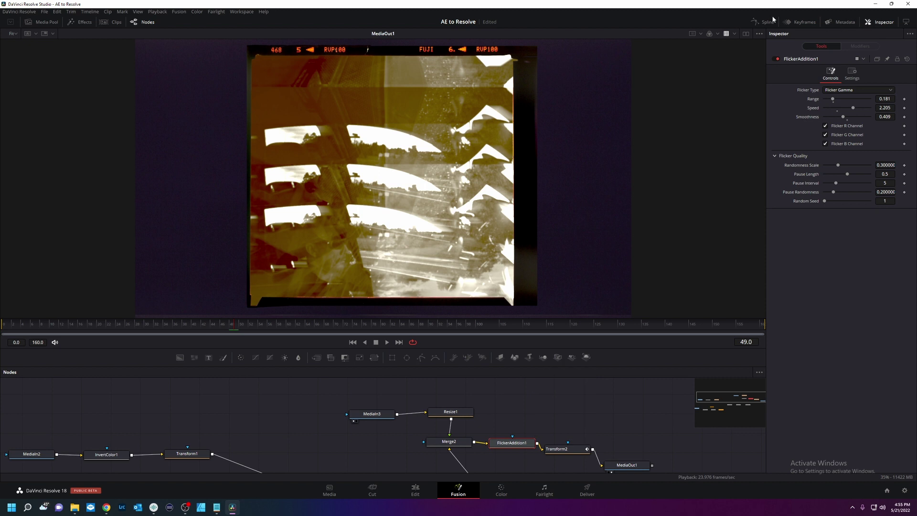
Open the Keyframes editor and enlarge it to list Transform2's Center keyframes.
click(817, 22)
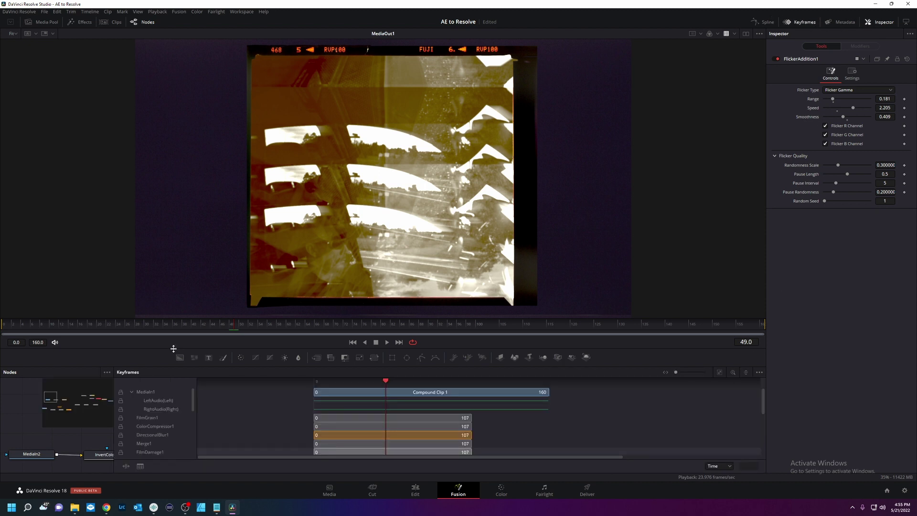
drag(174, 349, 193, 234)
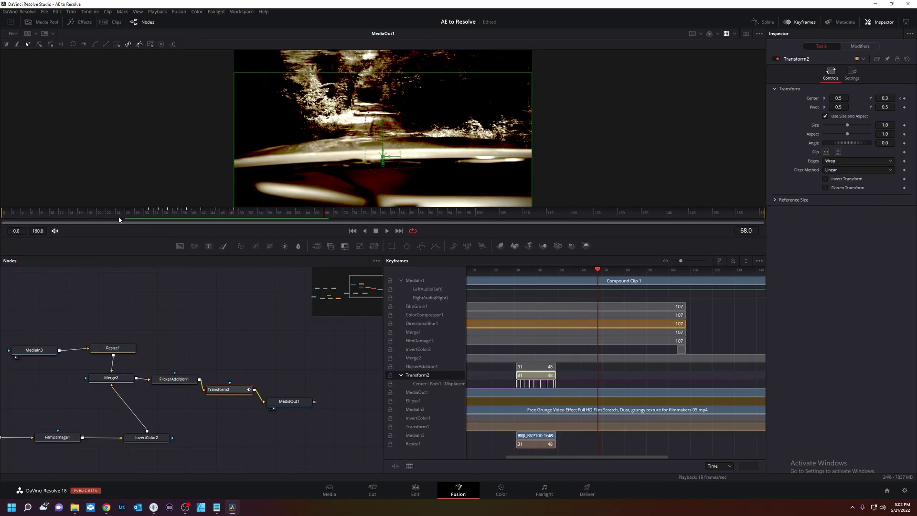
click(119, 214)
Play from around frame 23 to review the film-frame jiggle, then move Transform2 up.
key(space)
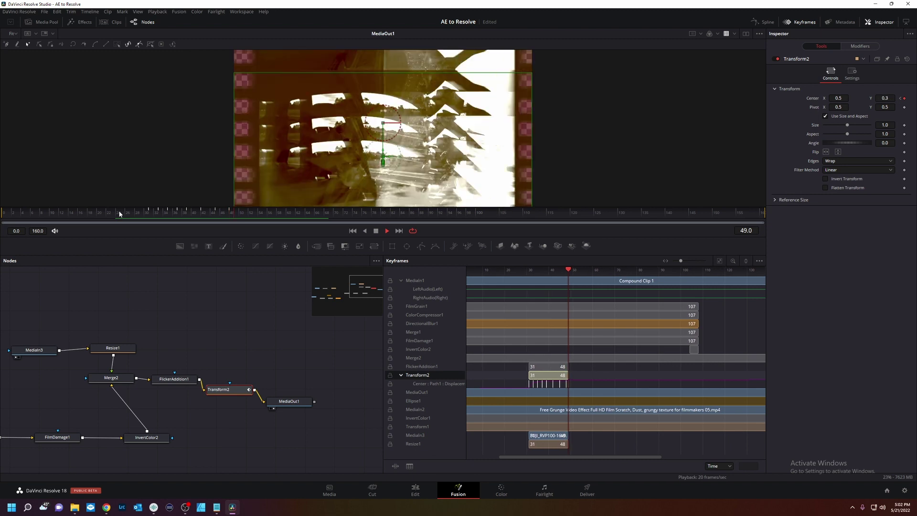
click(119, 213)
key(space)
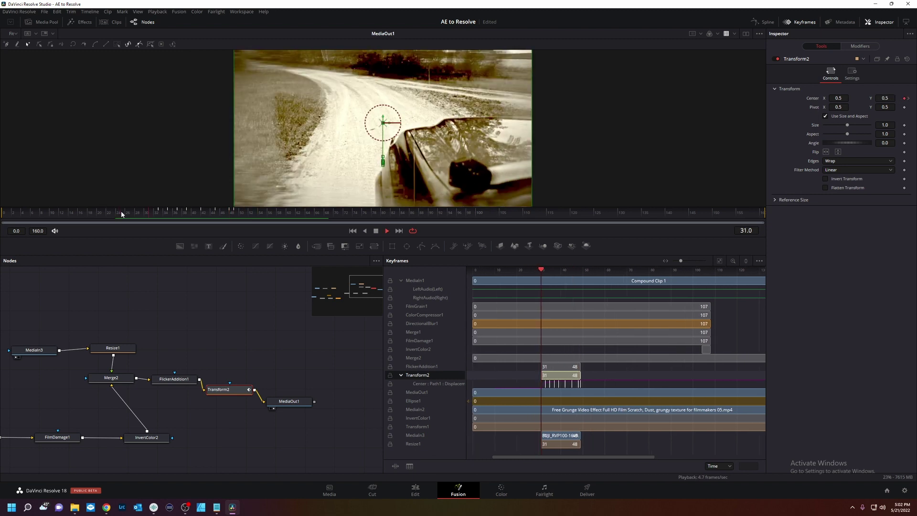
click(115, 213)
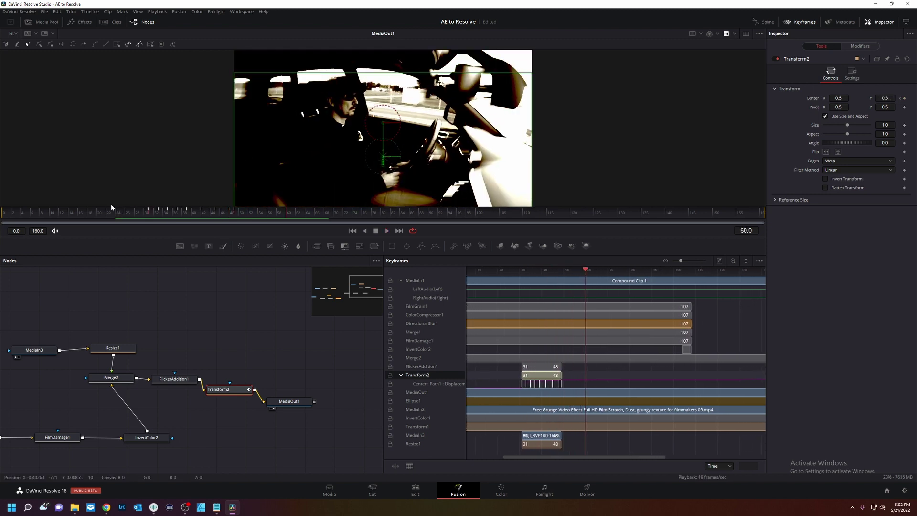
key(space)
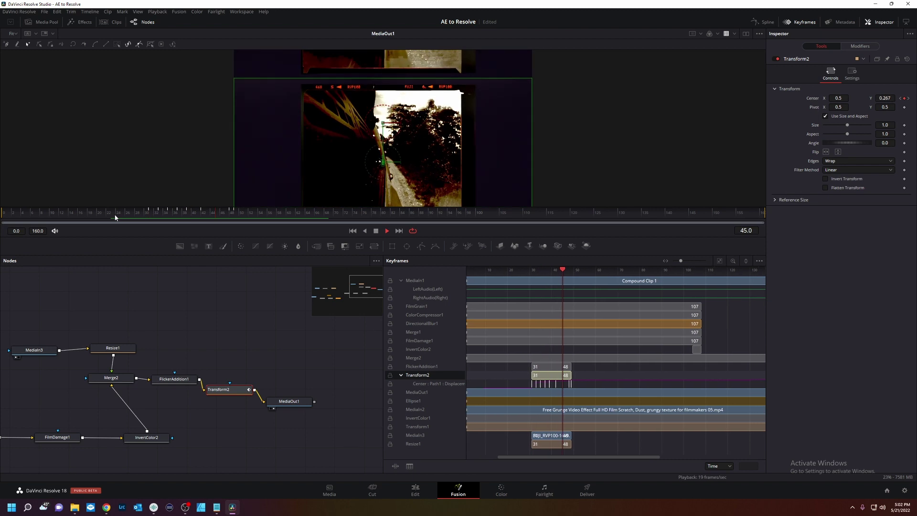
key(space)
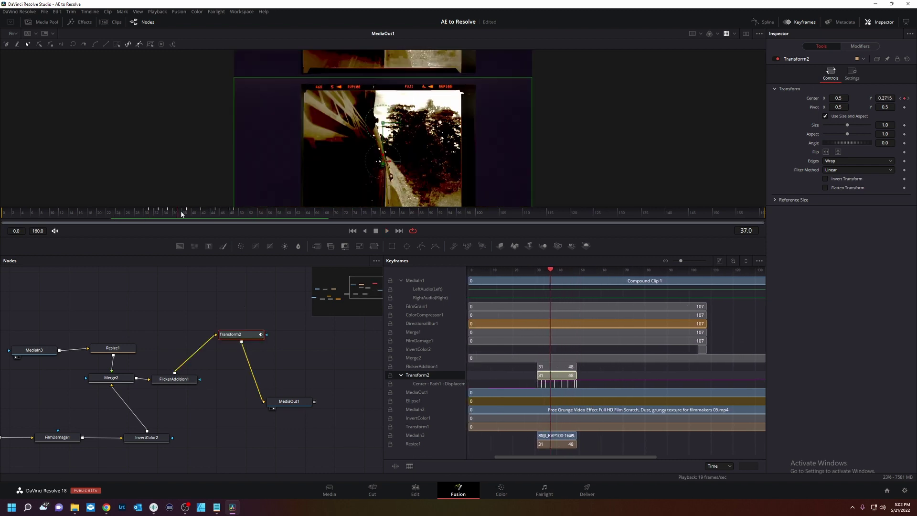
drag(180, 210, 161, 213)
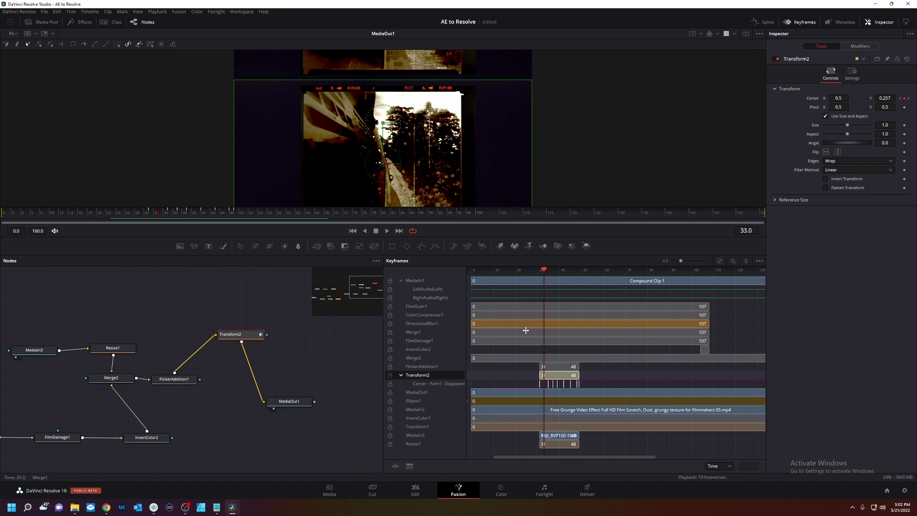